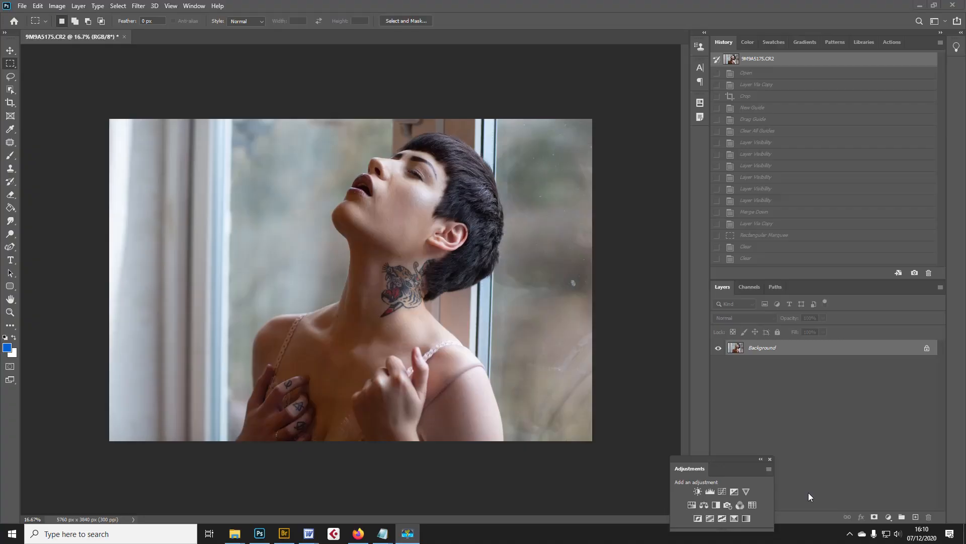
# Create a new empty layer above the Background and activate the Brush tool.
pyautogui.click(915, 518)
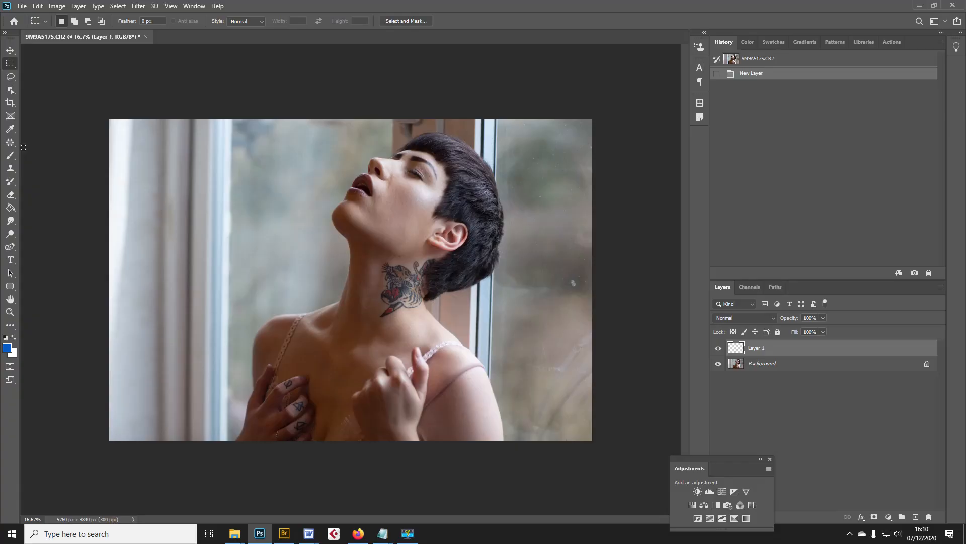
pyautogui.press('b')
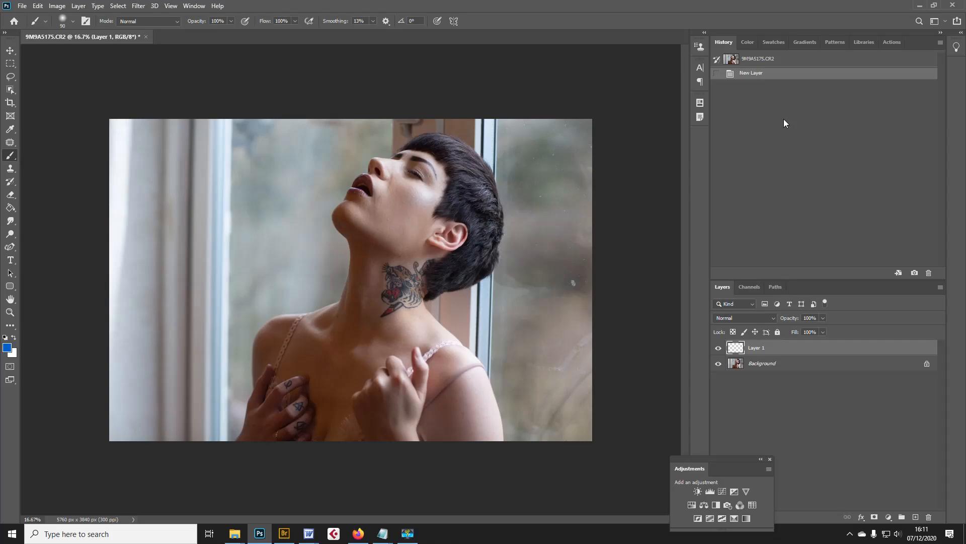
pyautogui.hotkey('ctrl', '+')
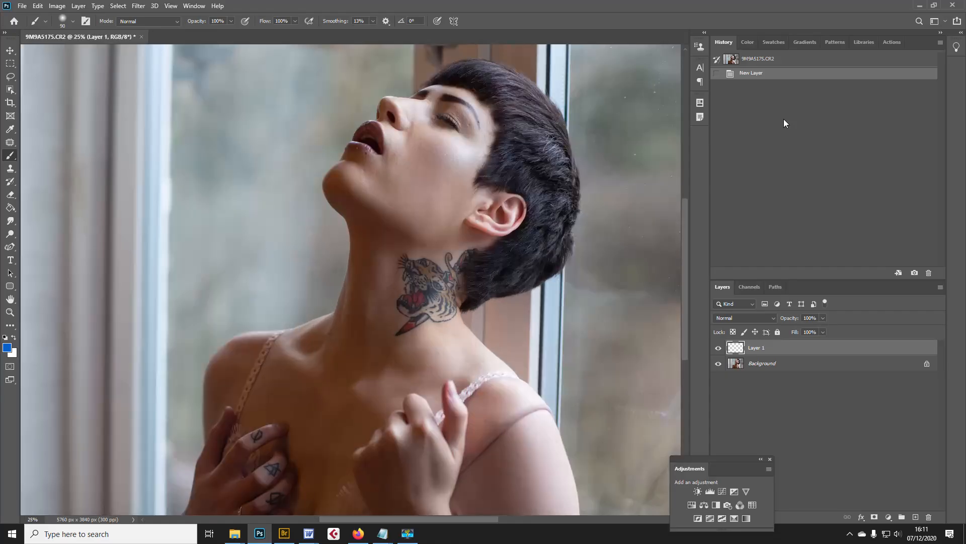
pyautogui.hotkey('ctrl', '-')
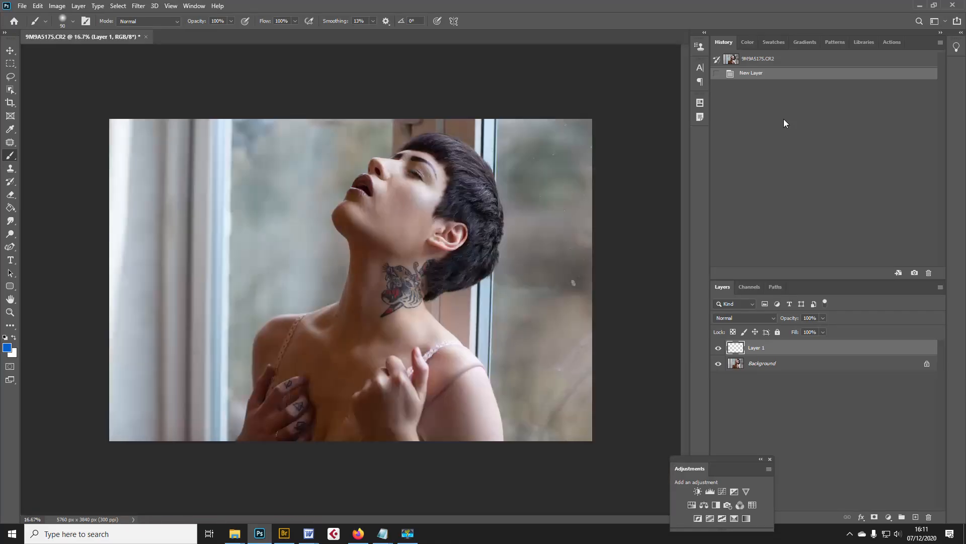
# Add a vertical guide at 0 px and move it to the right edge of the window frame behind the head.
pyautogui.click(751, 370)
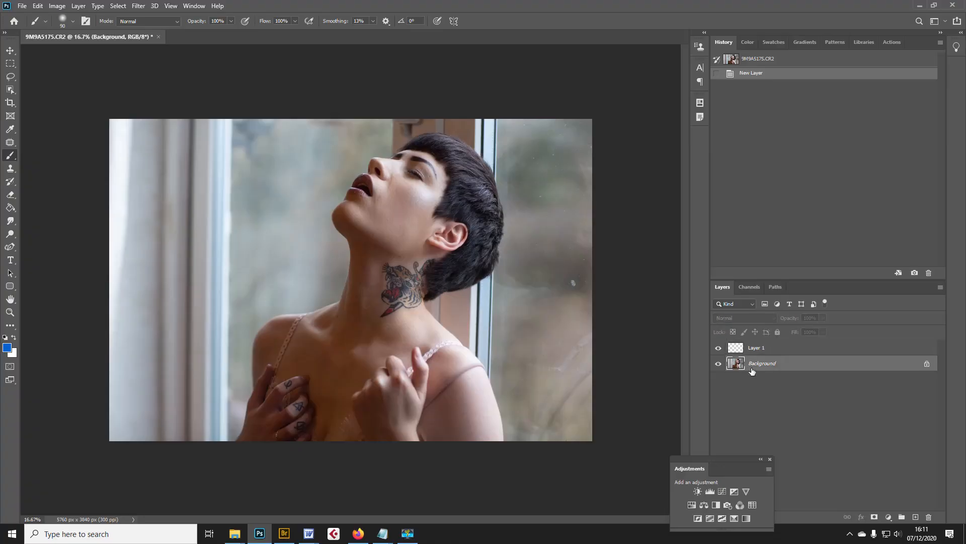
pyautogui.click(171, 9)
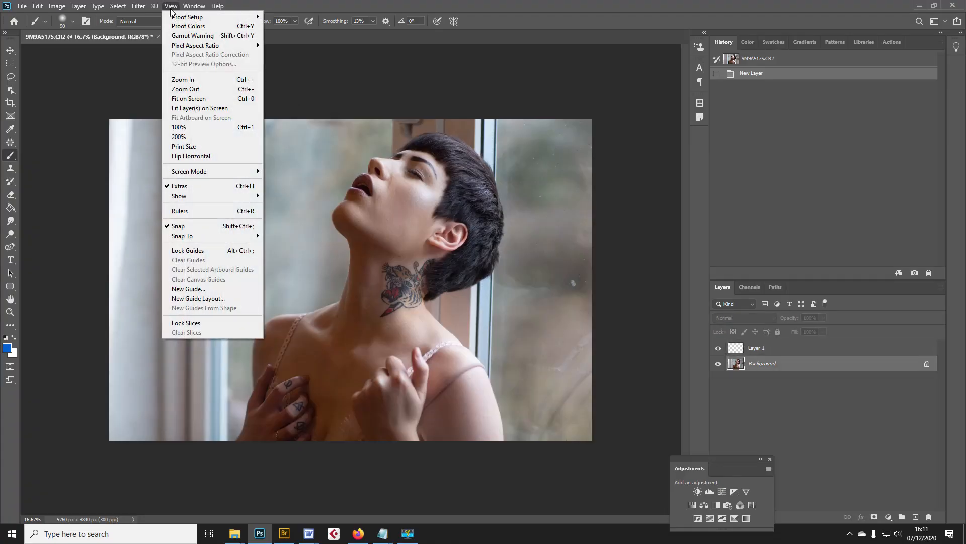
pyautogui.click(201, 288)
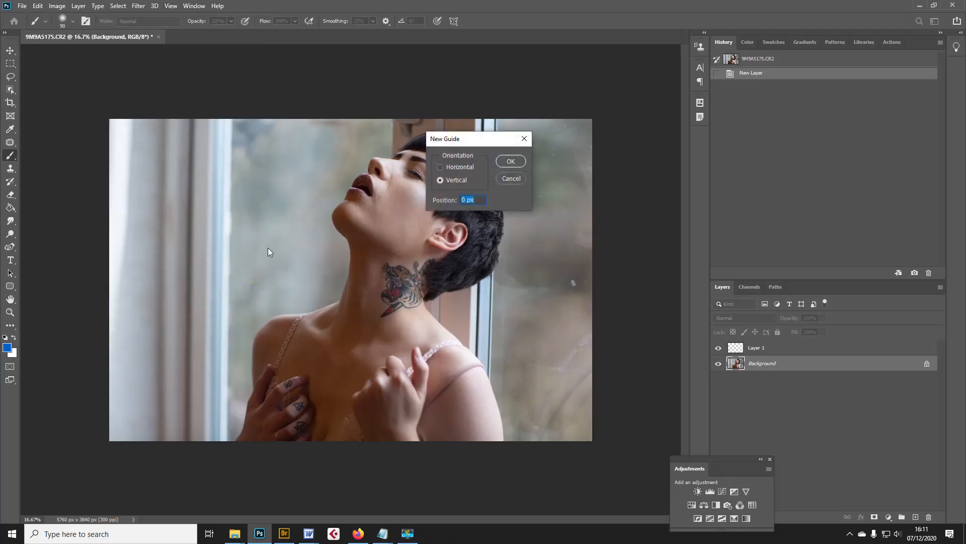
pyautogui.click(510, 161)
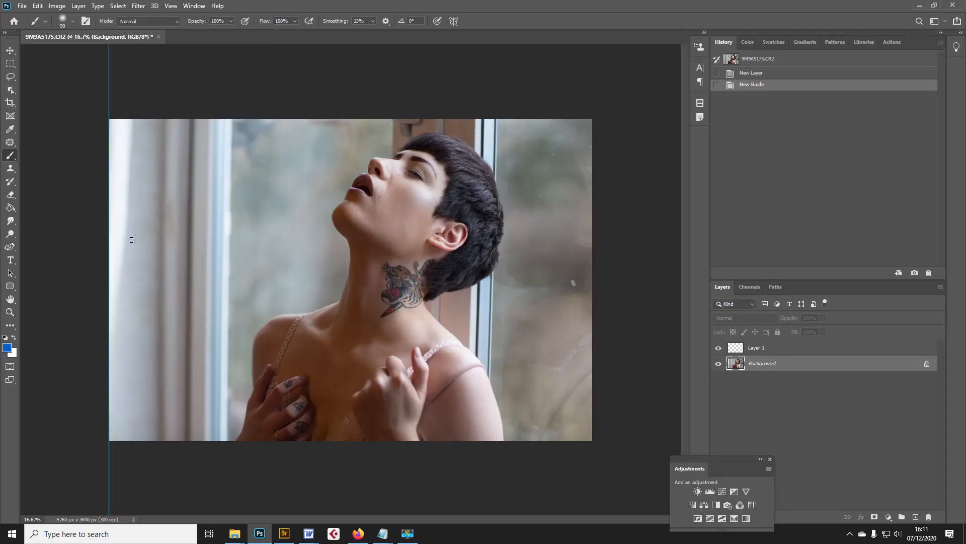
pyautogui.press('v')
pyautogui.moveTo(109, 233); pyautogui.dragTo(496, 311)
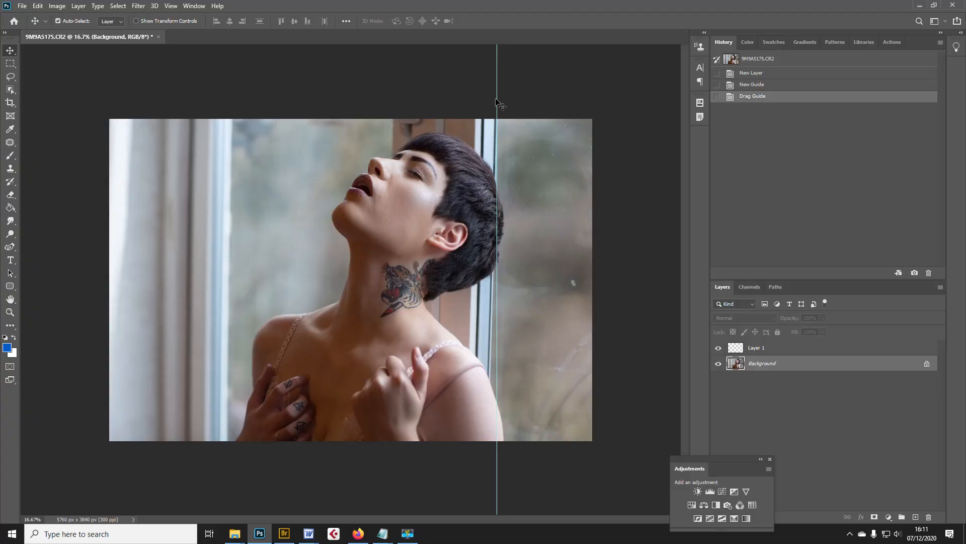
pyautogui.moveTo(497, 98); pyautogui.dragTo(498, 231)
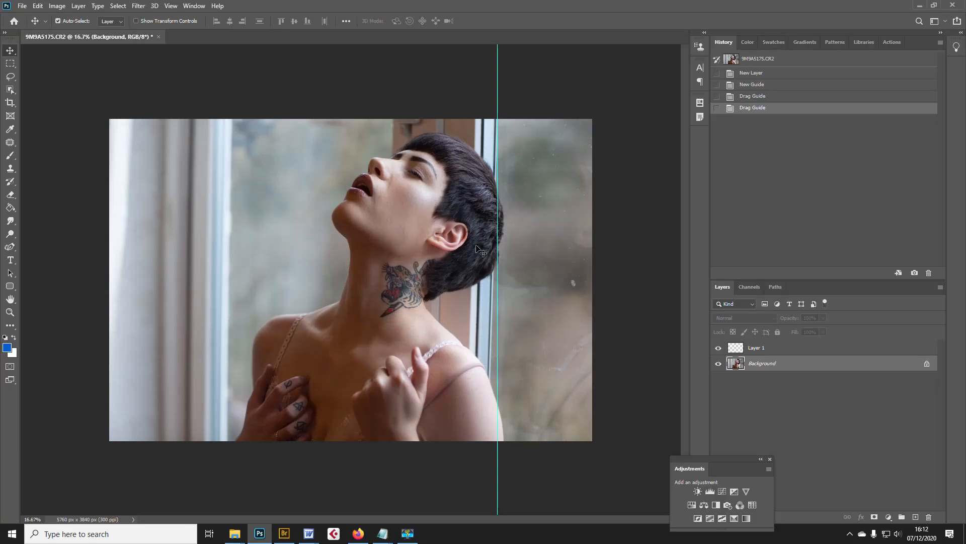
# On Layer 1, paint a tall blue oval around the window frame between the hair and the shoulder.
pyautogui.click(756, 349)
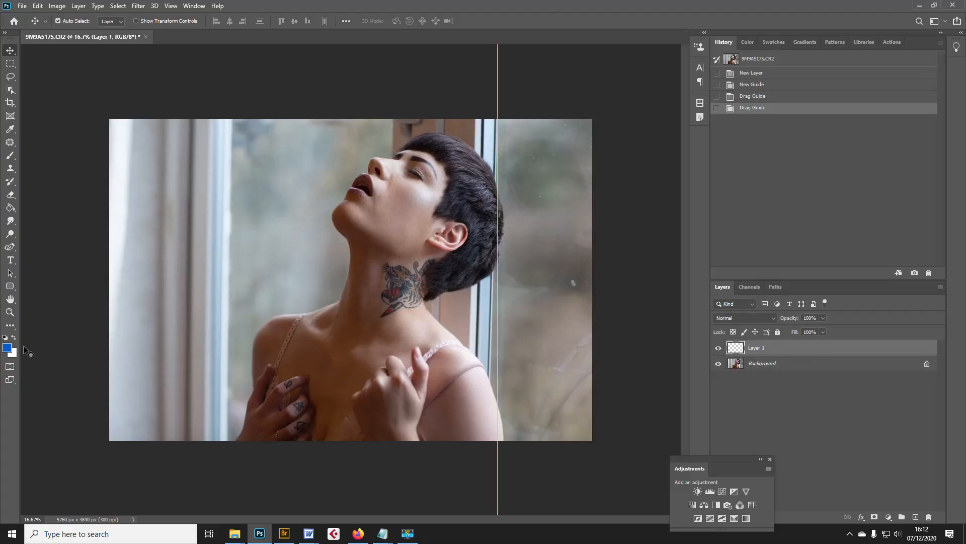
pyautogui.press('b')
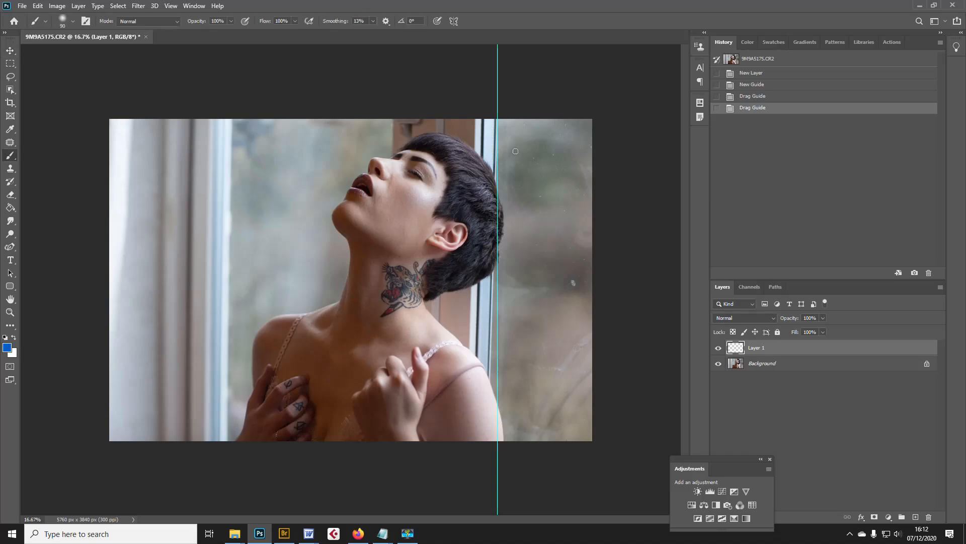
pyautogui.moveTo(490, 278)
pyautogui.mouseDown()
pyautogui.moveTo(482, 364)
pyautogui.moveTo(506, 358)
pyautogui.moveTo(508, 284)
pyautogui.moveTo(492, 277)
pyautogui.mouseUp()
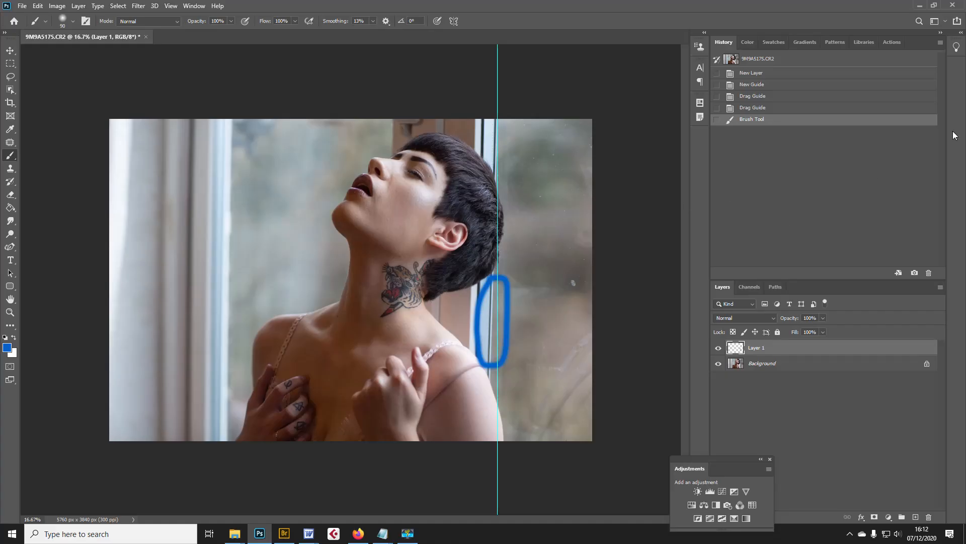
# Examine the portrait and the window glass behind the head for distracting marks, both as a whole and up close.
pyautogui.hotkey('ctrl', '+')
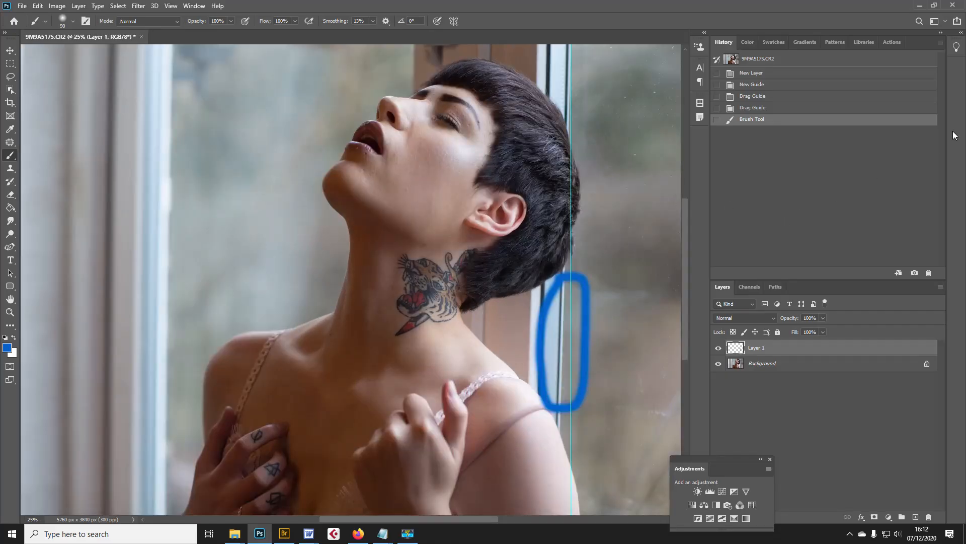
pyautogui.hotkey('ctrl', '+')
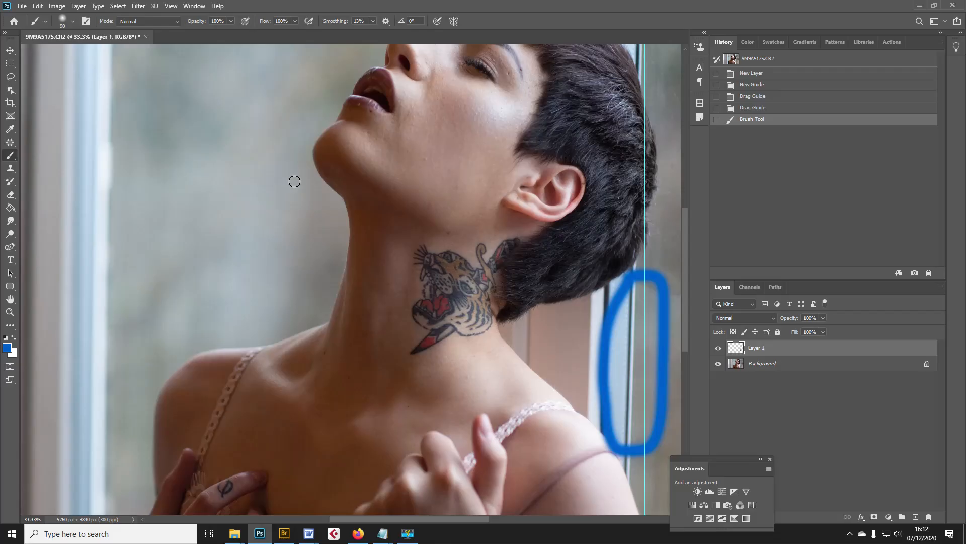
pyautogui.hotkey('ctrl', '-')
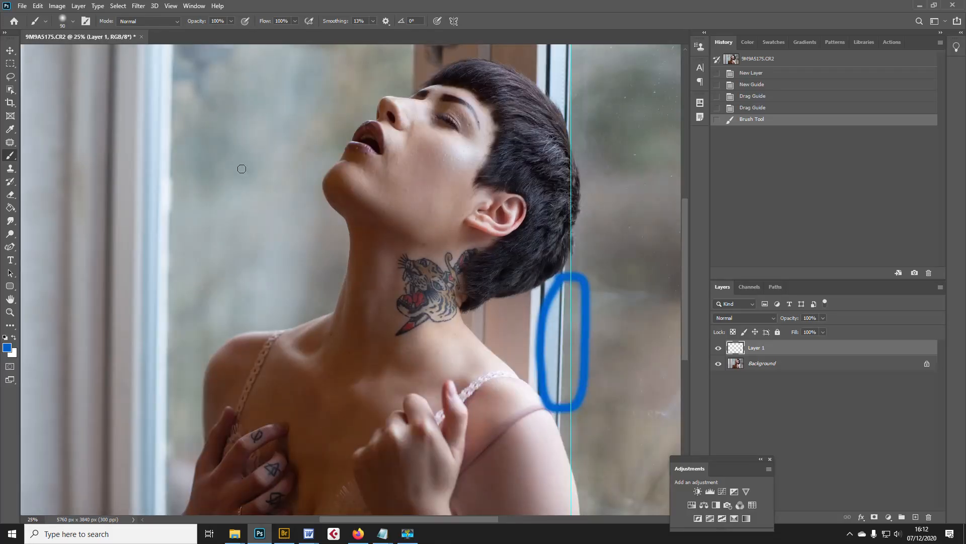
pyautogui.hotkey('ctrl', '-')
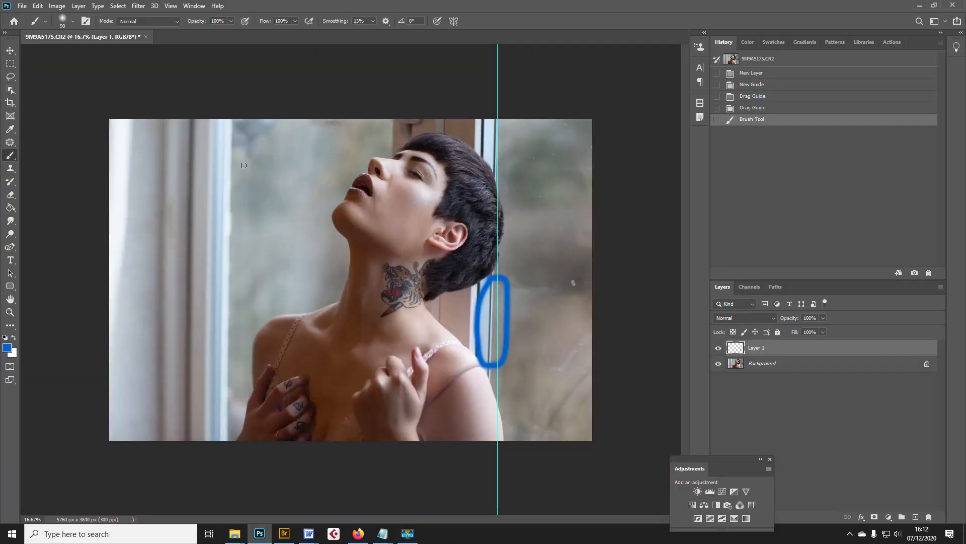
pyautogui.hotkey('ctrl', '+')
pyautogui.hotkey('ctrl', '+')
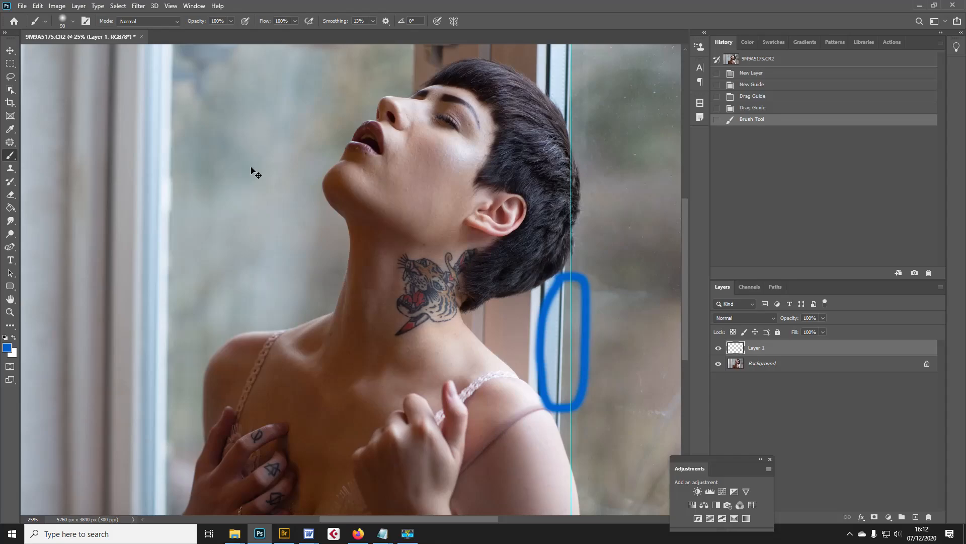
pyautogui.hotkey('ctrl', '-')
pyautogui.hotkey('ctrl', '-')
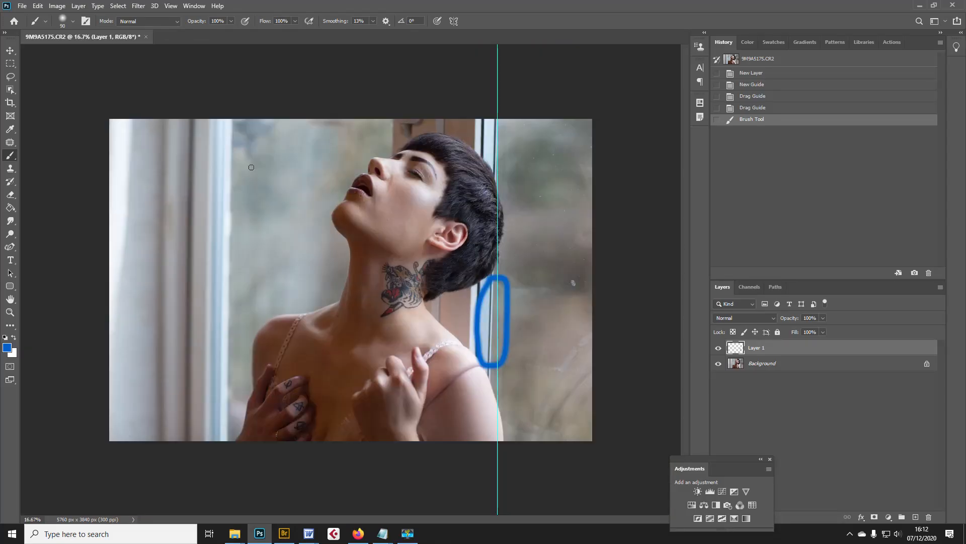
pyautogui.hotkey('ctrl', '+')
pyautogui.hotkey('ctrl', '+')
pyautogui.moveTo(383, 161); pyautogui.dragTo(143, 258)
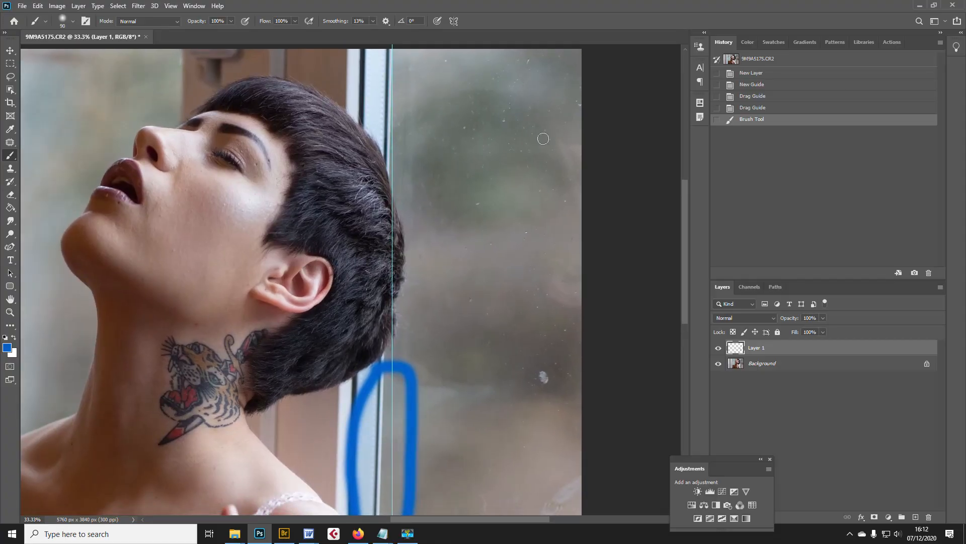
pyautogui.hotkey('ctrl', '+')
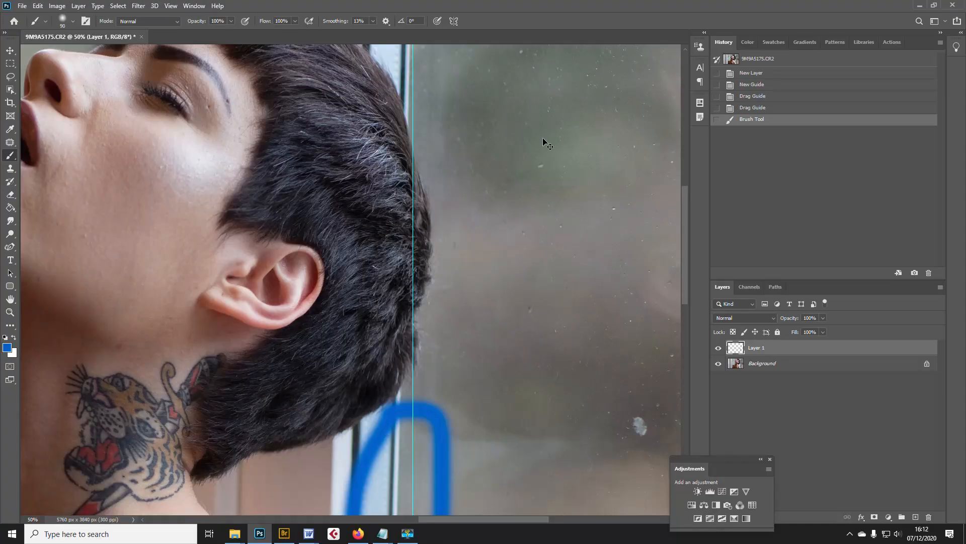
pyautogui.hotkey('ctrl', '-')
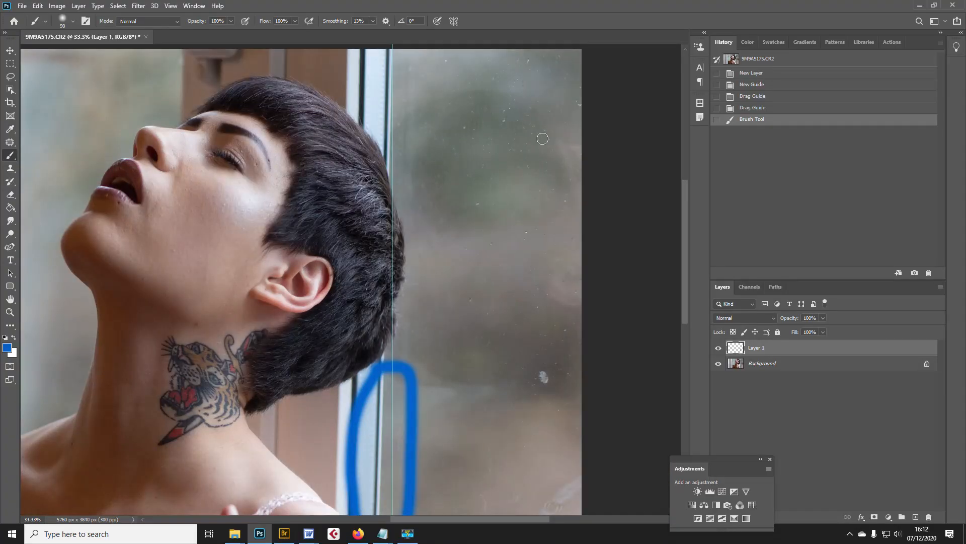
pyautogui.hotkey('ctrl', '+')
pyautogui.hotkey('ctrl', '+')
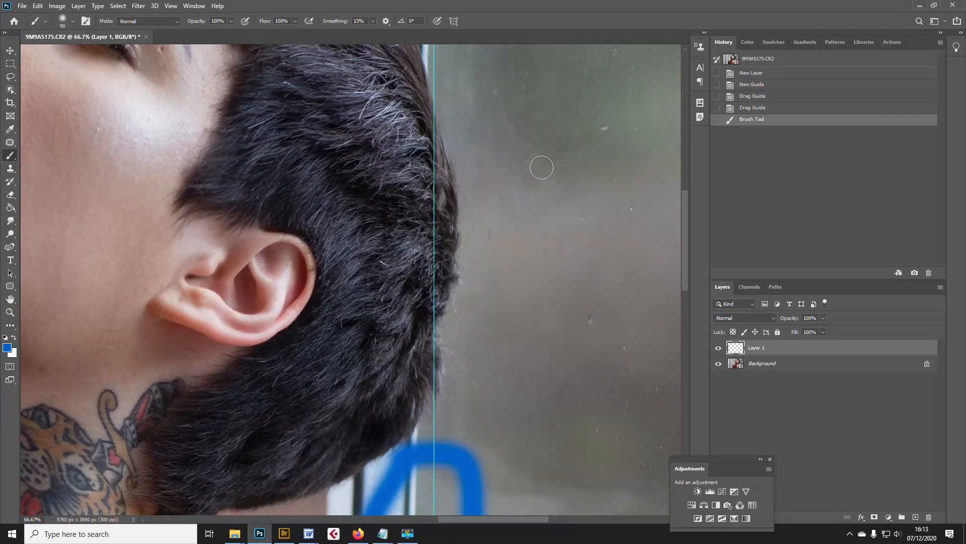
pyautogui.hotkey('ctrl', '-')
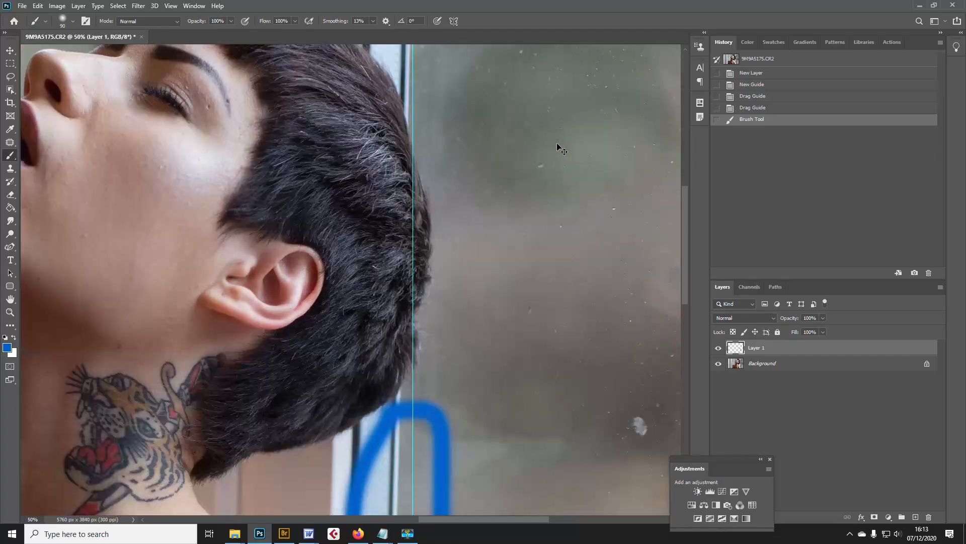
pyautogui.hotkey('ctrl', '-')
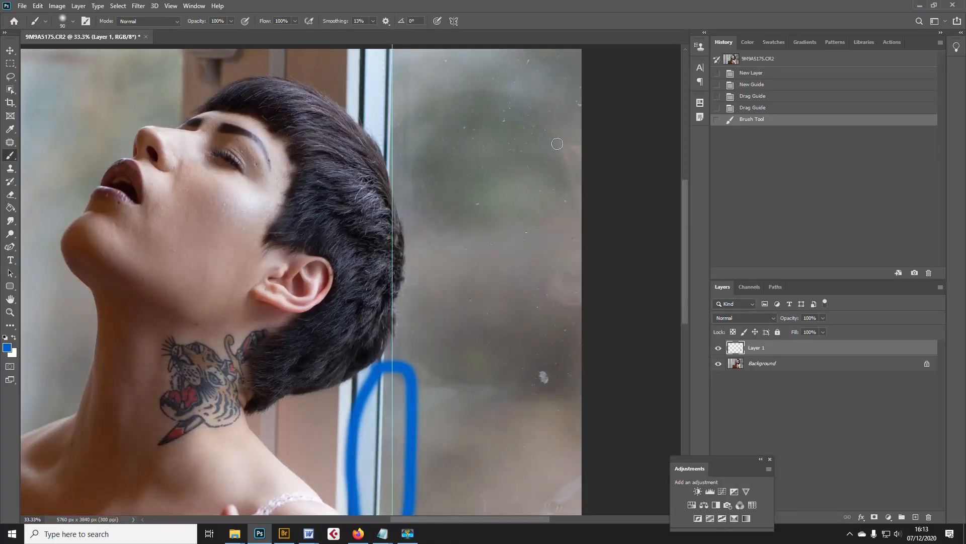
# Circle the pale spot on the window glass in blue and outline the smudged area below it on Layer 1.
pyautogui.moveTo(529, 369)
pyautogui.mouseDown()
pyautogui.moveTo(540, 397)
pyautogui.moveTo(559, 385)
pyautogui.moveTo(562, 369)
pyautogui.moveTo(532, 363)
pyautogui.mouseUp()
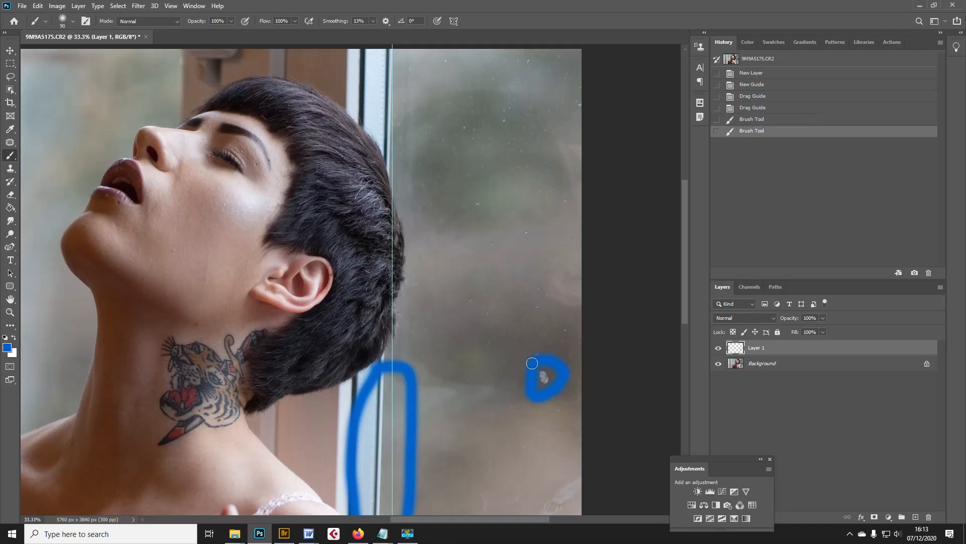
pyautogui.scroll(-3, 495, 402)
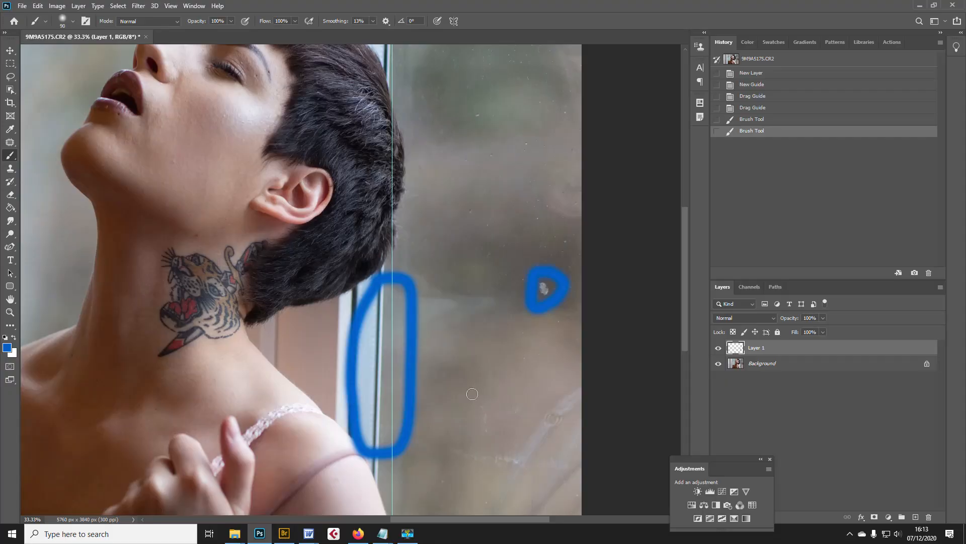
pyautogui.scroll(-1, 487, 367)
pyautogui.scroll(-3, 486, 368)
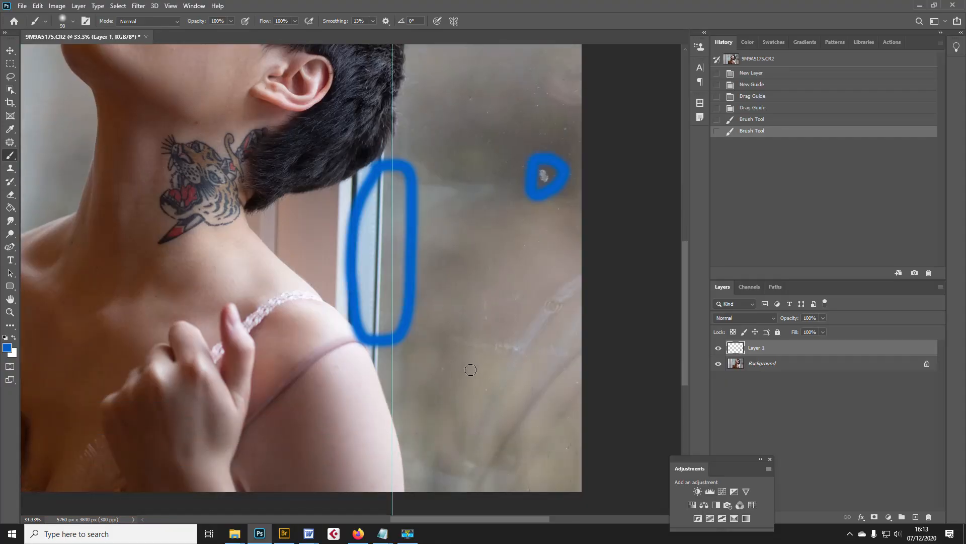
pyautogui.click(488, 284)
pyautogui.moveTo(488, 284)
pyautogui.mouseDown()
pyautogui.moveTo(457, 300)
pyautogui.moveTo(446, 354)
pyautogui.moveTo(463, 364)
pyautogui.moveTo(574, 361)
pyautogui.moveTo(565, 337)
pyautogui.moveTo(524, 318)
pyautogui.moveTo(519, 280)
pyautogui.moveTo(494, 248)
pyautogui.moveTo(479, 268)
pyautogui.moveTo(484, 291)
pyautogui.mouseUp()
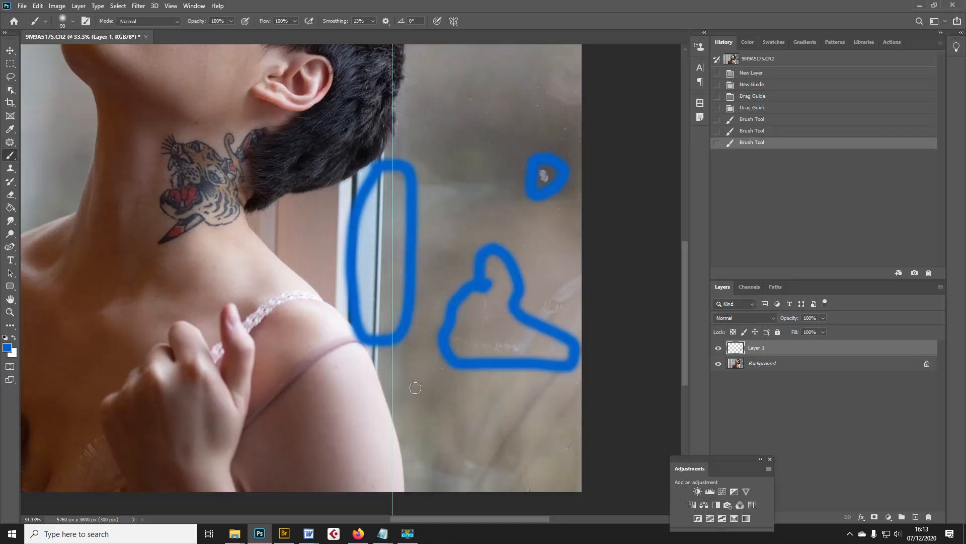
pyautogui.hotkey('ctrl', '-')
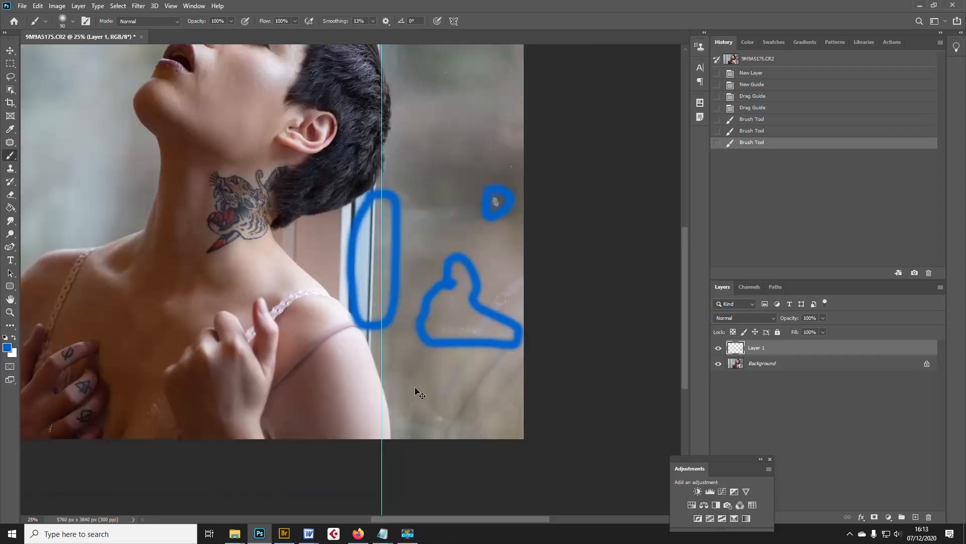
pyautogui.hotkey('ctrl', '-')
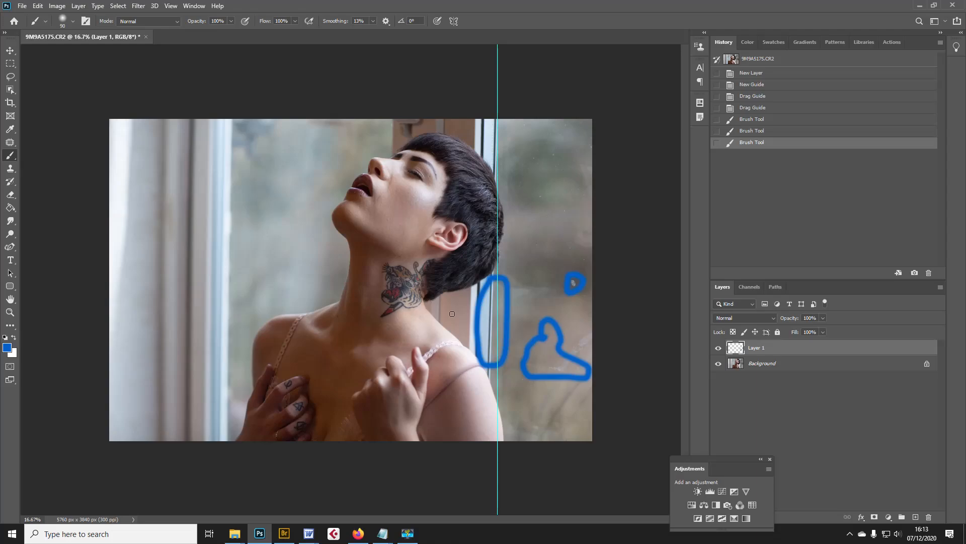
# Add a Threshold adjustment layer directly above the Background, hide it, and make Layer 1 active.
pyautogui.click(765, 364)
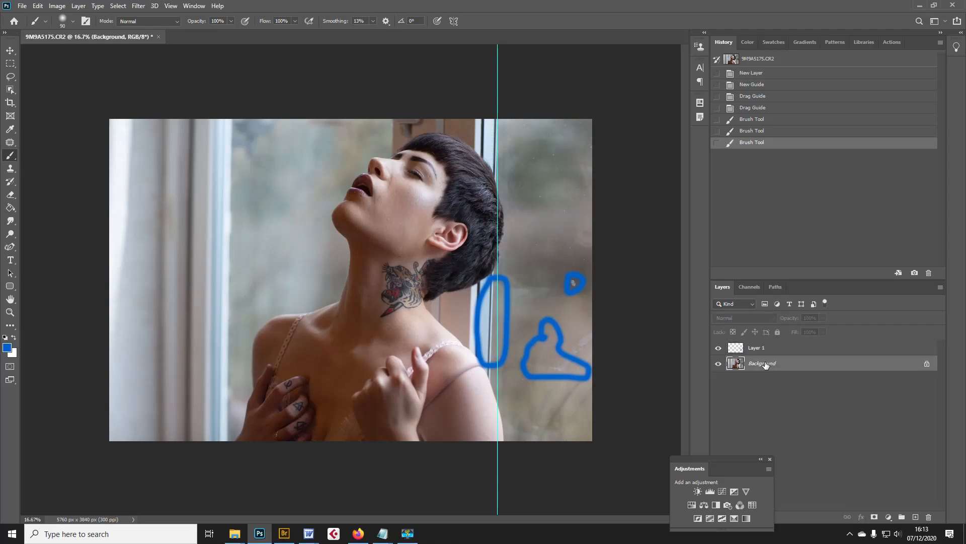
pyautogui.click(721, 519)
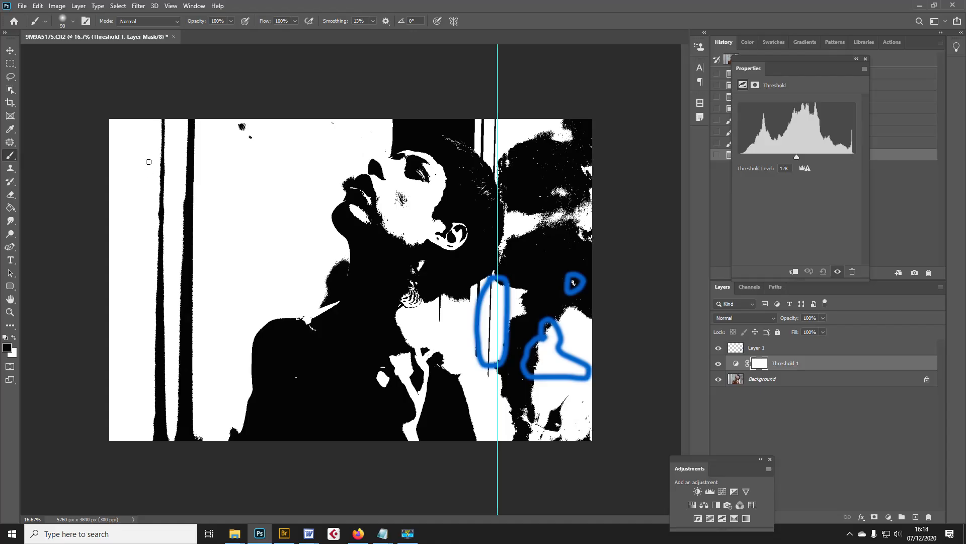
pyautogui.click(717, 363)
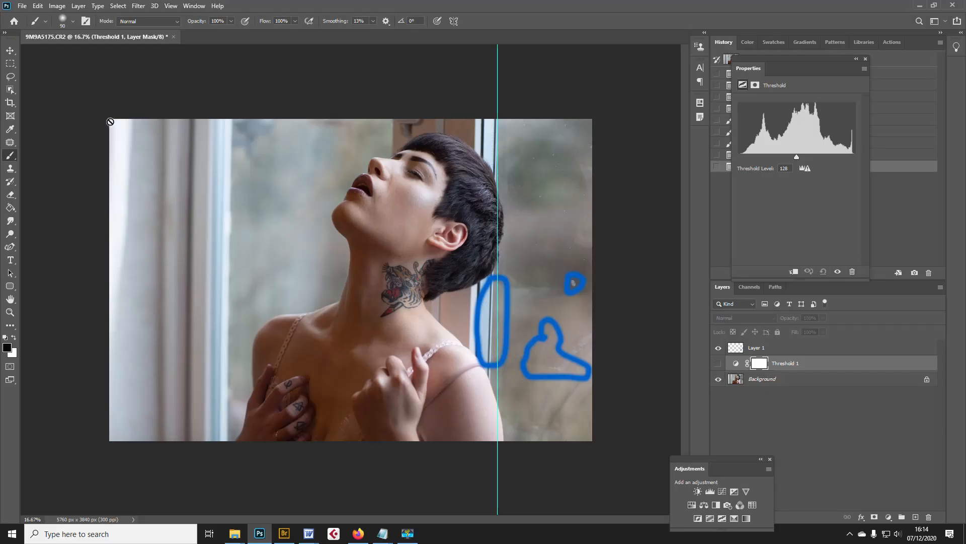
pyautogui.click(760, 346)
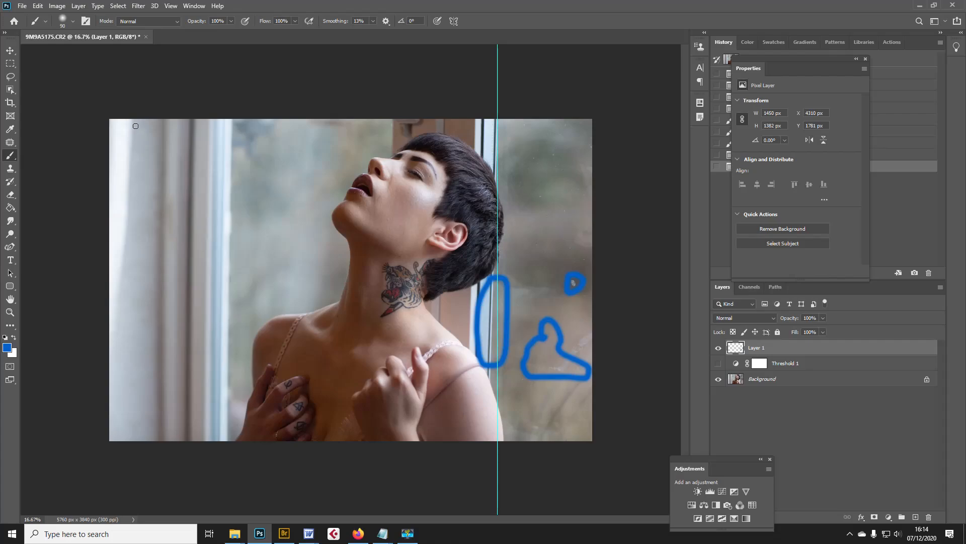
# On Layer 1, outline in blue the bright strip along the photo's left edge and the dark patch above the forehead.
pyautogui.moveTo(138, 123)
pyautogui.mouseDown()
pyautogui.moveTo(117, 291)
pyautogui.moveTo(118, 132)
pyautogui.moveTo(140, 123)
pyautogui.mouseUp()
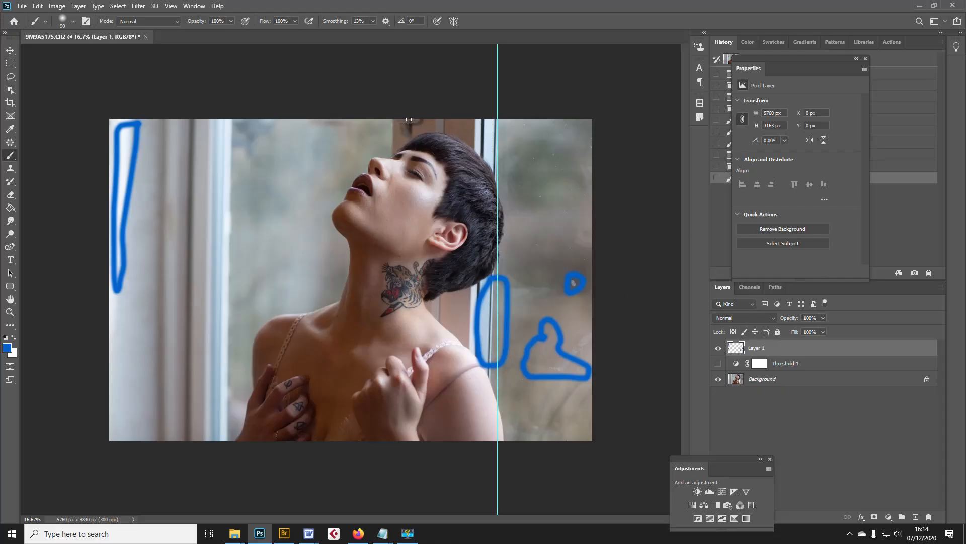
pyautogui.moveTo(393, 121)
pyautogui.mouseDown()
pyautogui.moveTo(392, 150)
pyautogui.moveTo(428, 124)
pyautogui.moveTo(383, 121)
pyautogui.mouseUp()
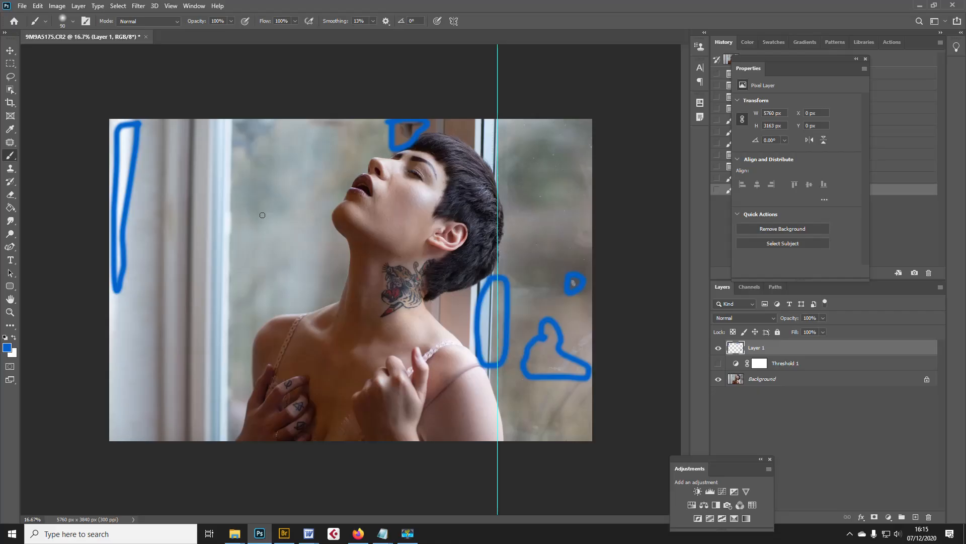
# With a smaller brush, outline in blue the spots beside the eye, by the nose and under the lip, and the cheek area.
pyautogui.hotkey('ctrl', '+')
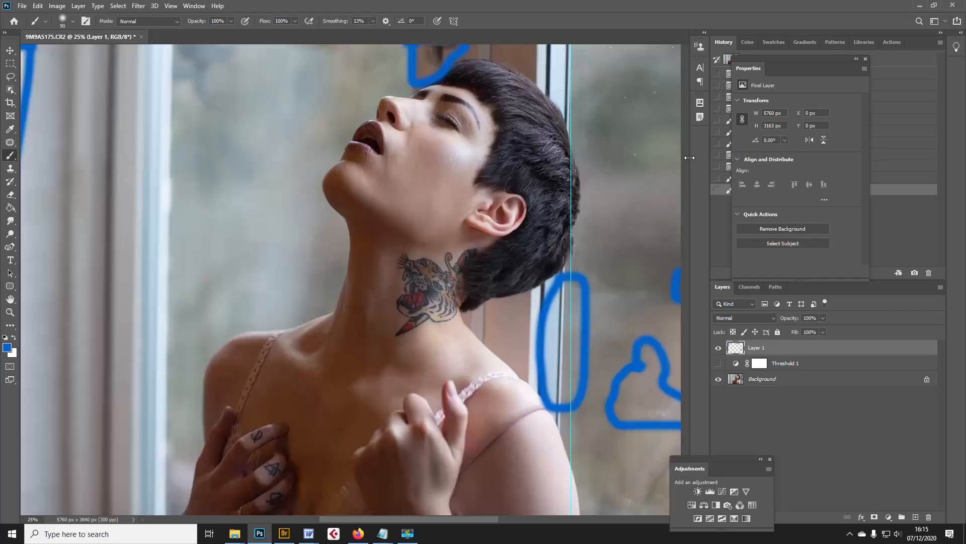
pyautogui.hotkey('ctrl', '+')
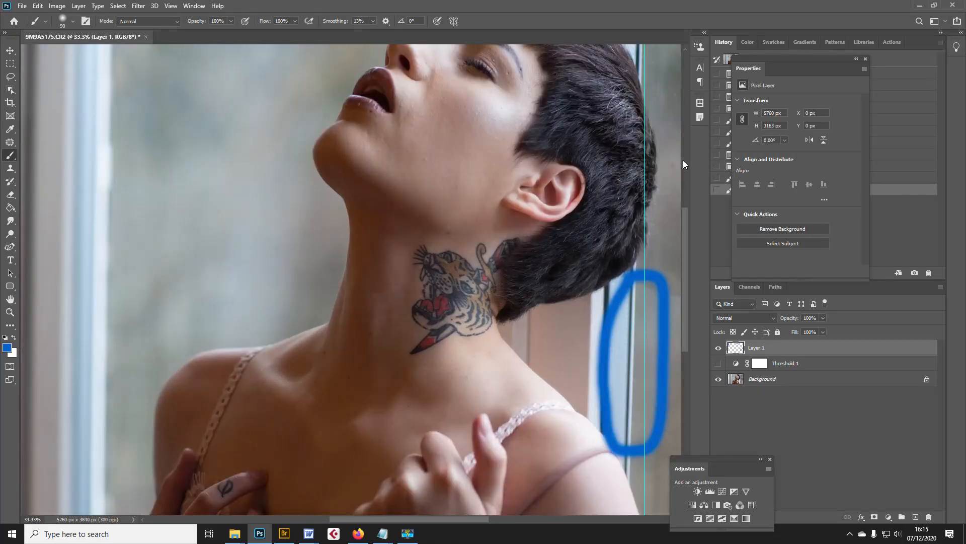
pyautogui.scroll(3, 684, 160)
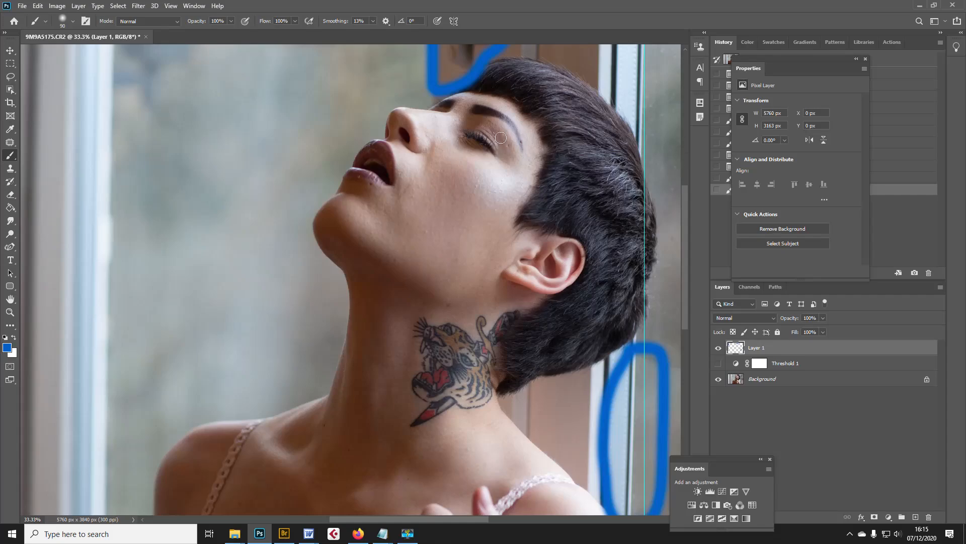
pyautogui.press('[')
pyautogui.press('[')
pyautogui.moveTo(503, 132)
pyautogui.mouseDown()
pyautogui.moveTo(509, 155)
pyautogui.moveTo(530, 146)
pyautogui.moveTo(509, 135)
pyautogui.mouseUp()
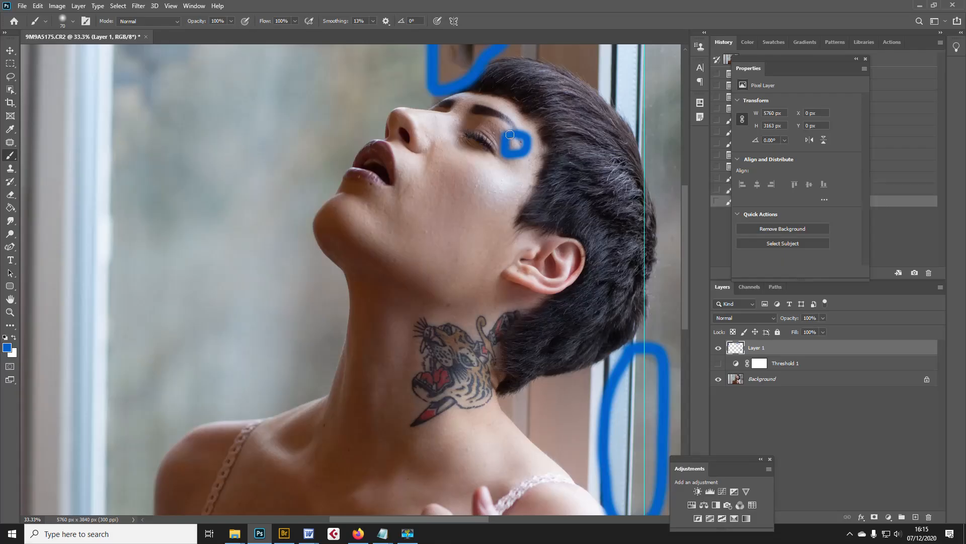
pyautogui.moveTo(426, 142)
pyautogui.mouseDown()
pyautogui.moveTo(420, 132)
pyautogui.moveTo(423, 165)
pyautogui.moveTo(435, 132)
pyautogui.moveTo(427, 132)
pyautogui.mouseUp()
pyautogui.moveTo(384, 187); pyautogui.dragTo(371, 186)
pyautogui.click(403, 172)
pyautogui.moveTo(402, 173)
pyautogui.mouseDown()
pyautogui.moveTo(399, 231)
pyautogui.moveTo(426, 248)
pyautogui.moveTo(493, 215)
pyautogui.moveTo(500, 182)
pyautogui.moveTo(403, 176)
pyautogui.mouseUp()
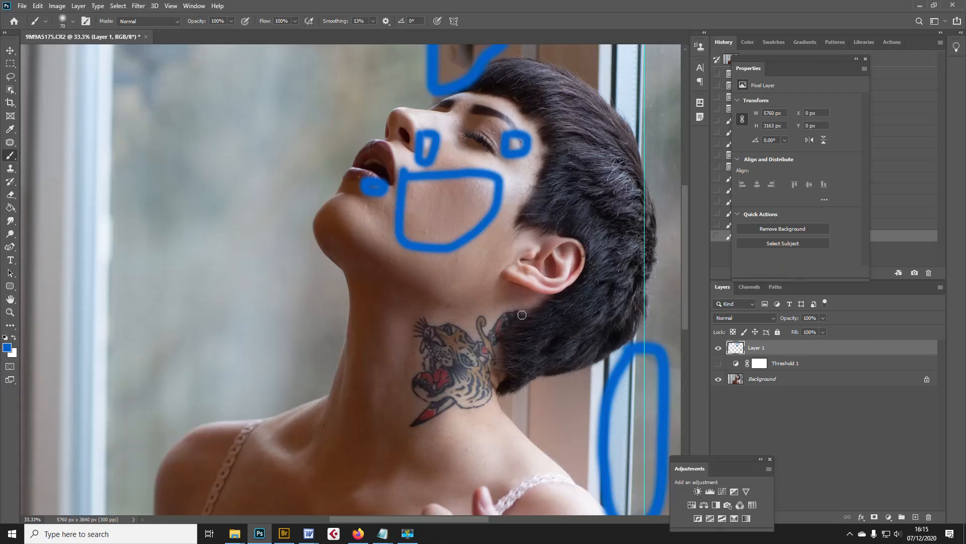
# Outline in blue the skin areas at the neck base, on the chest, below the neck tattoo and on the upper arm.
pyautogui.scroll(-3, 347, 379)
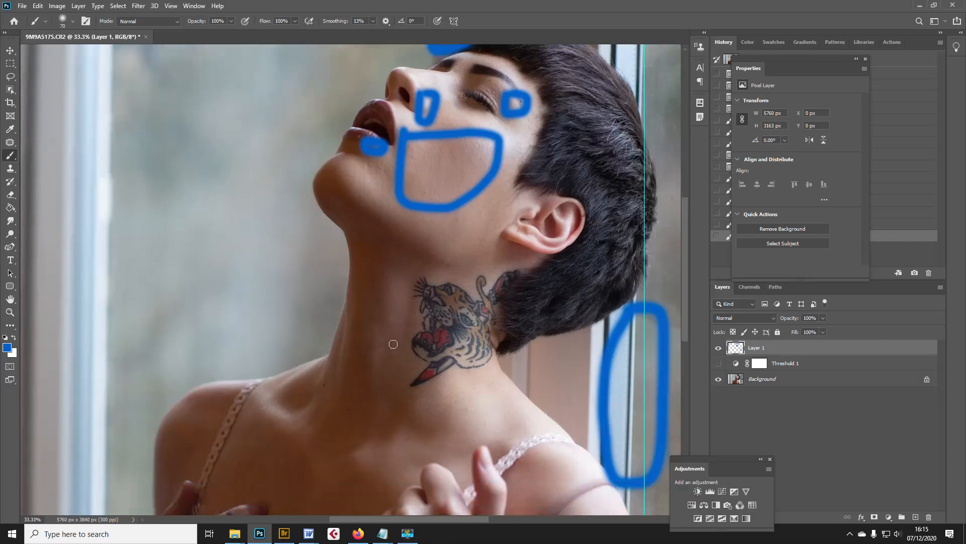
pyautogui.scroll(-1, 400, 367)
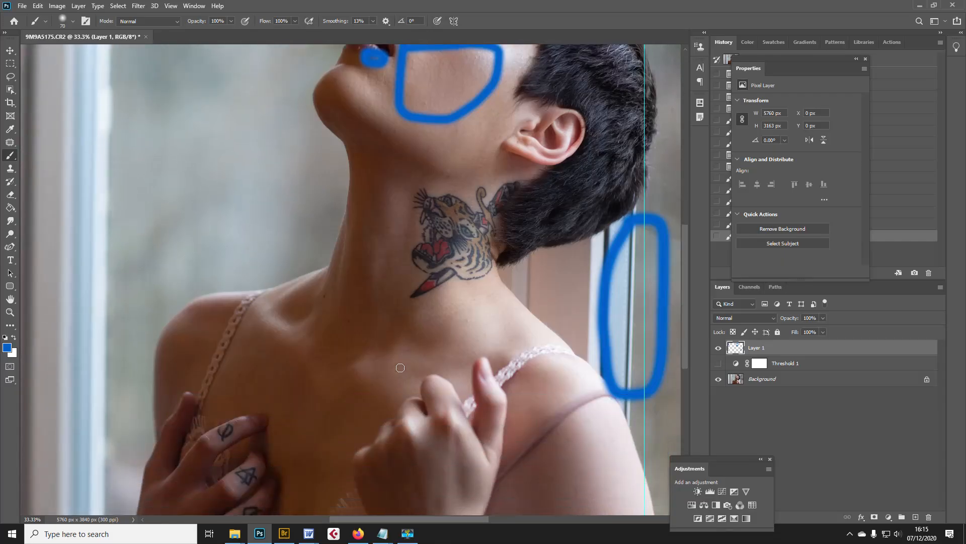
pyautogui.scroll(-1, 400, 367)
pyautogui.moveTo(316, 268)
pyautogui.mouseDown()
pyautogui.moveTo(328, 328)
pyautogui.moveTo(369, 330)
pyautogui.moveTo(368, 292)
pyautogui.moveTo(350, 272)
pyautogui.moveTo(318, 268)
pyautogui.mouseUp()
pyautogui.moveTo(247, 341)
pyautogui.mouseDown()
pyautogui.moveTo(235, 367)
pyautogui.moveTo(250, 383)
pyautogui.moveTo(296, 377)
pyautogui.moveTo(299, 343)
pyautogui.moveTo(251, 328)
pyautogui.moveTo(241, 354)
pyautogui.mouseUp()
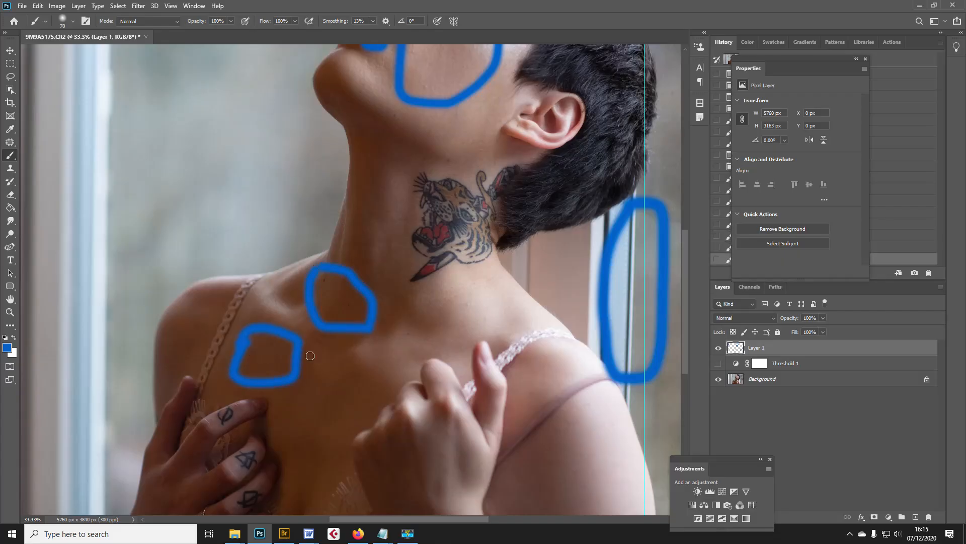
pyautogui.moveTo(420, 302)
pyautogui.mouseDown()
pyautogui.moveTo(460, 320)
pyautogui.moveTo(511, 315)
pyautogui.moveTo(485, 286)
pyautogui.moveTo(410, 301)
pyautogui.mouseUp()
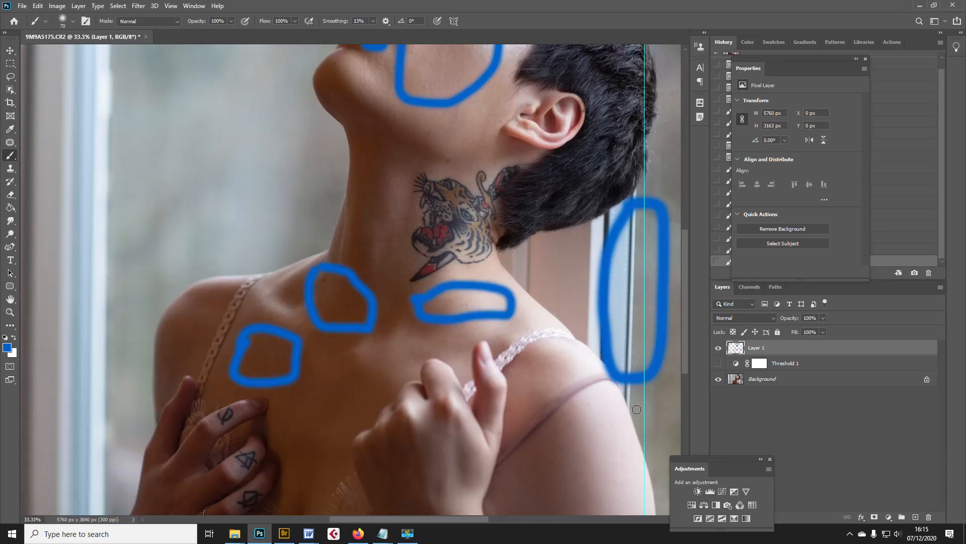
pyautogui.scroll(-2, 637, 409)
pyautogui.moveTo(589, 423)
pyautogui.mouseDown()
pyautogui.moveTo(557, 452)
pyautogui.moveTo(557, 491)
pyautogui.moveTo(594, 485)
pyautogui.moveTo(625, 465)
pyautogui.moveTo(624, 412)
pyautogui.moveTo(599, 400)
pyautogui.moveTo(590, 428)
pyautogui.mouseUp()
# Compare the whole portrait with and without the blue annotations, leaving Layer 1 hidden.
pyautogui.hotkey('ctrl', '-')
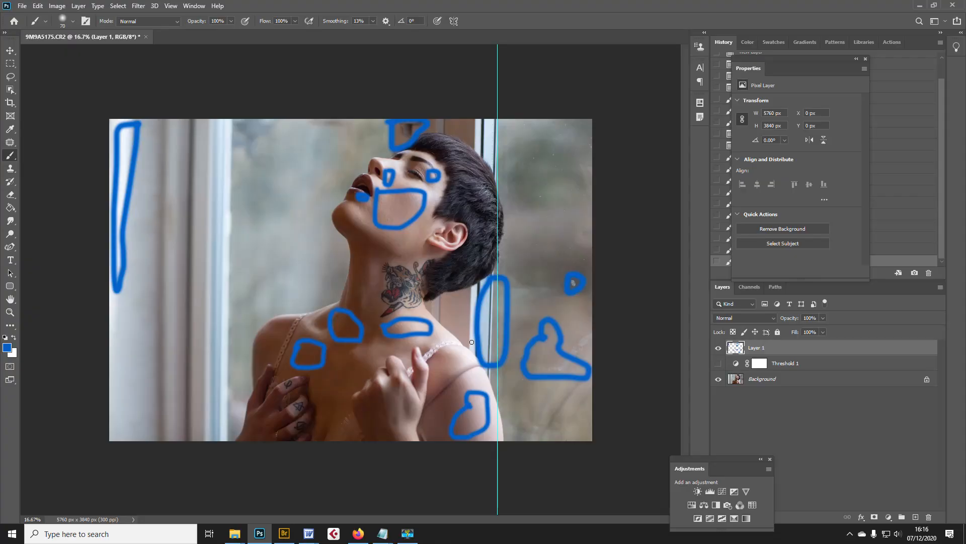
pyautogui.click(719, 348)
pyautogui.click(719, 349)
pyautogui.click(719, 349)
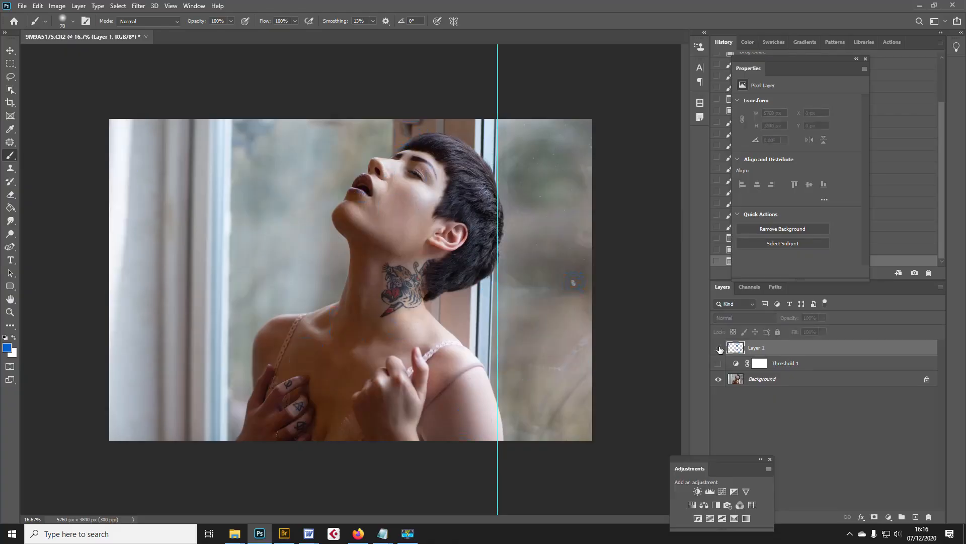
# Delete the Threshold 1 adjustment layer and duplicate the Background layer.
pyautogui.click(797, 363)
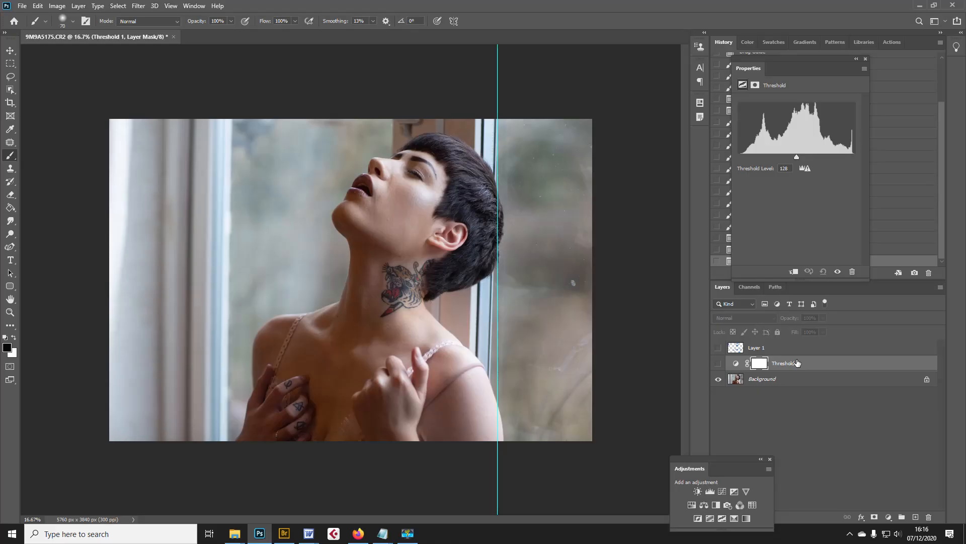
pyautogui.press('Delete')
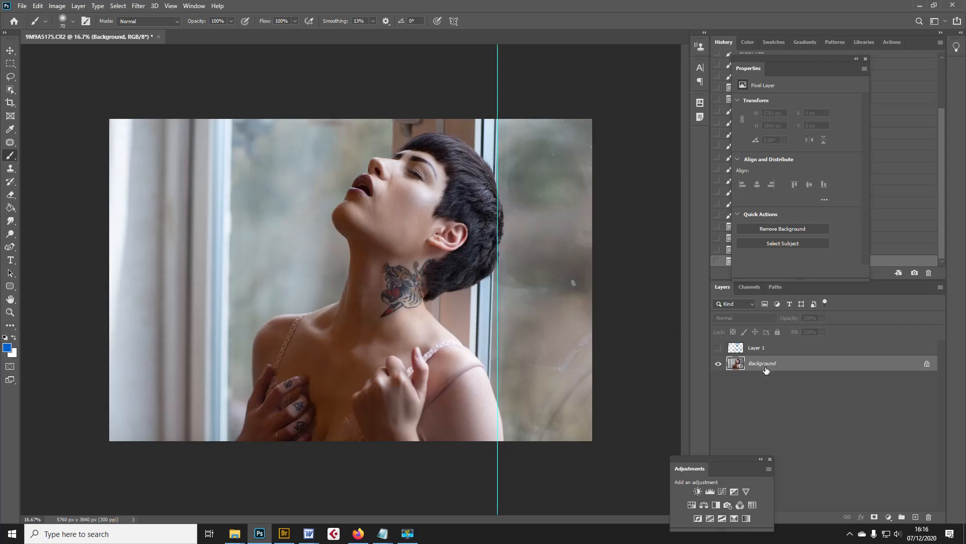
pyautogui.hotkey('ctrl', 'j')
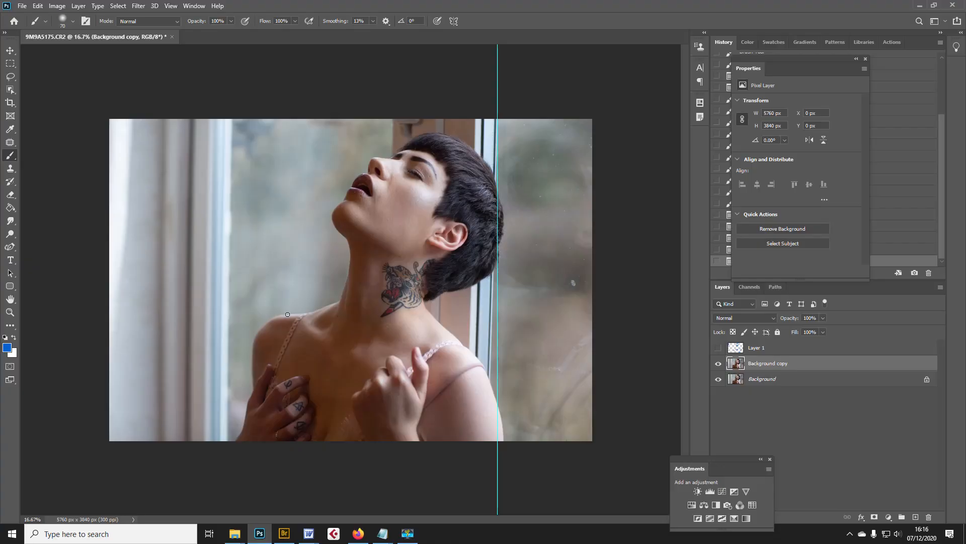
# Straighten the photo with the Crop tool by rotating it about -1.3°, with Content-Aware on, and apply the crop.
pyautogui.press('c')
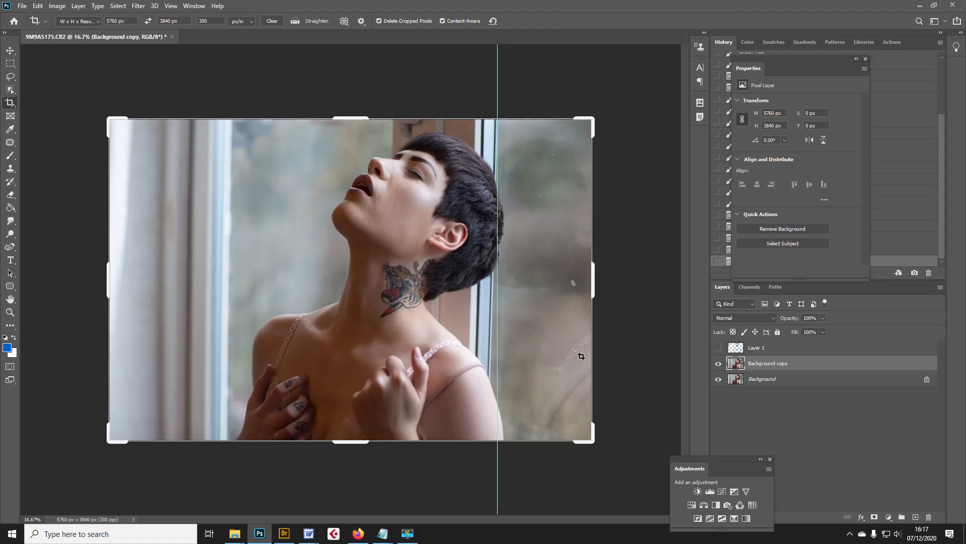
pyautogui.click(634, 261)
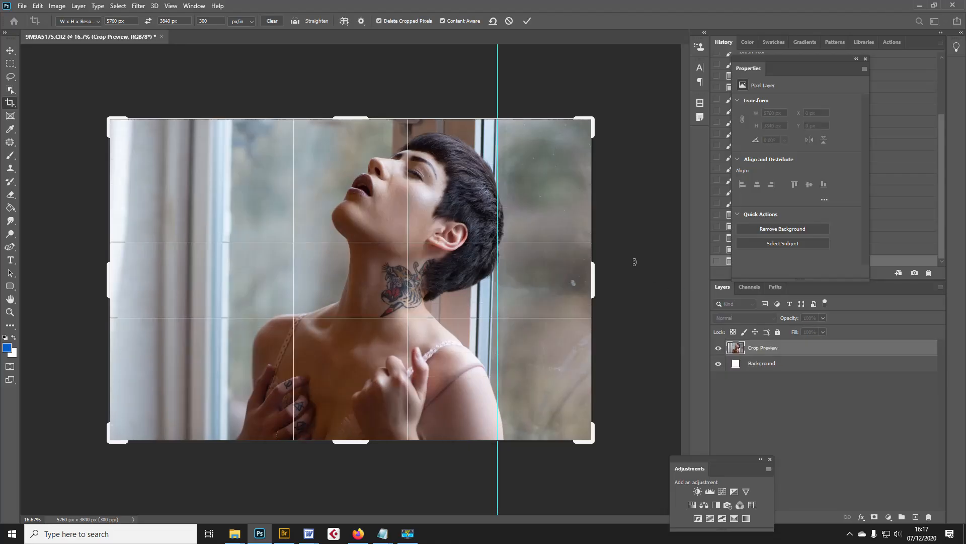
pyautogui.moveTo(634, 262); pyautogui.dragTo(634, 262)
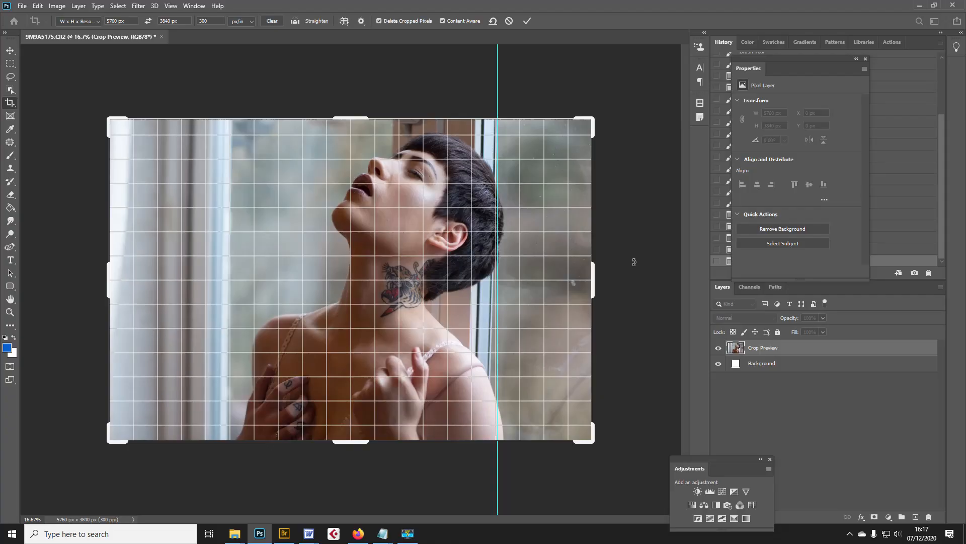
pyautogui.moveTo(634, 260); pyautogui.dragTo(632, 256)
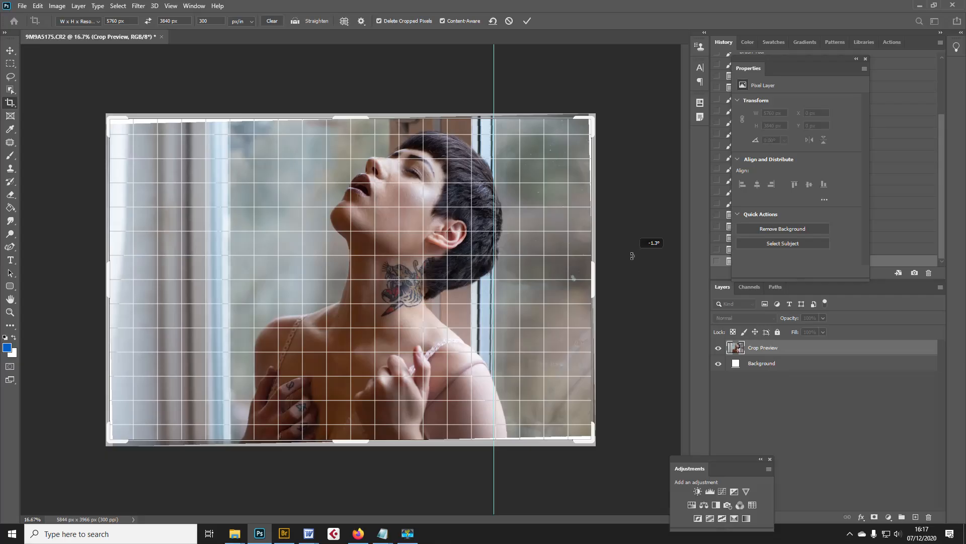
pyautogui.moveTo(632, 256); pyautogui.dragTo(632, 255)
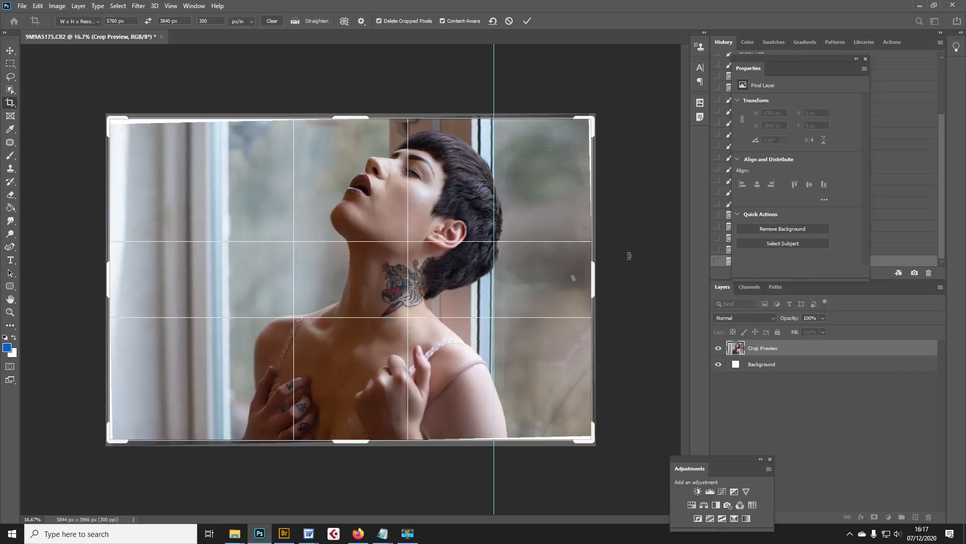
pyautogui.rightClick(392, 268)
pyautogui.click(409, 509)
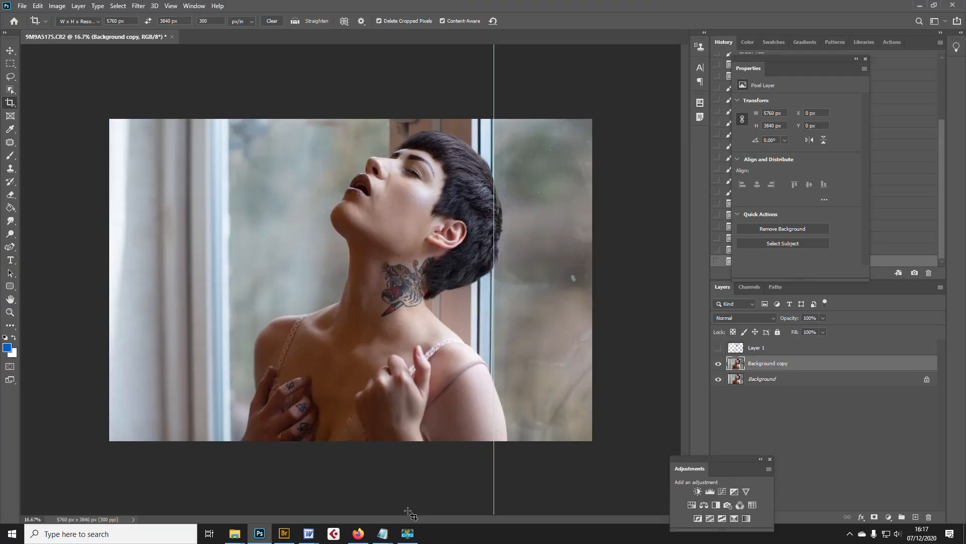
# Toggle the Background copy's visibility to compare its filled corners with the original Background.
pyautogui.click(718, 364)
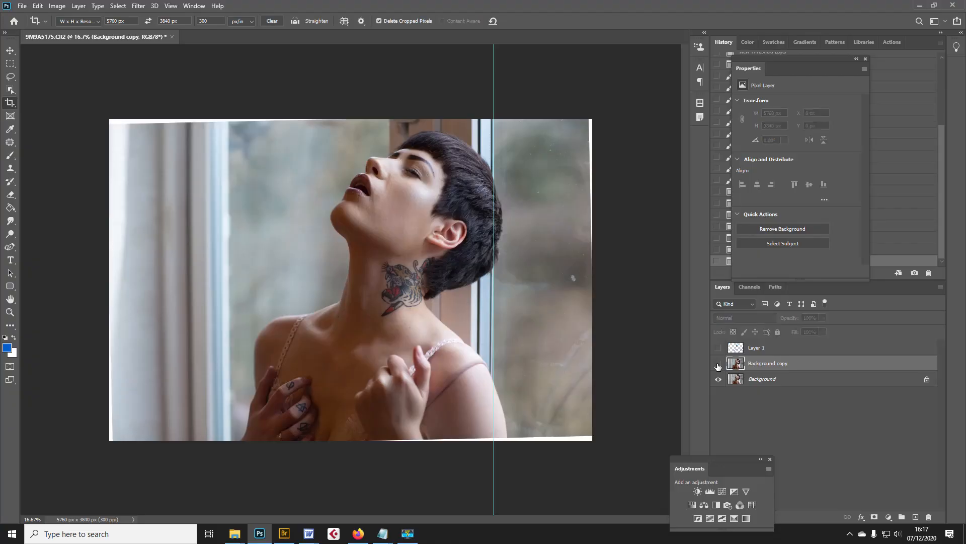
pyautogui.click(718, 364)
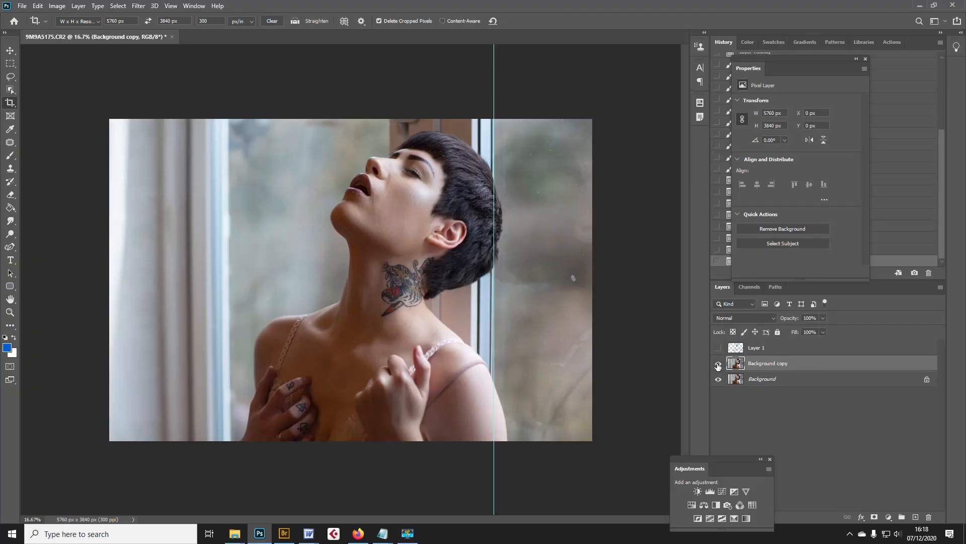
pyautogui.click(718, 364)
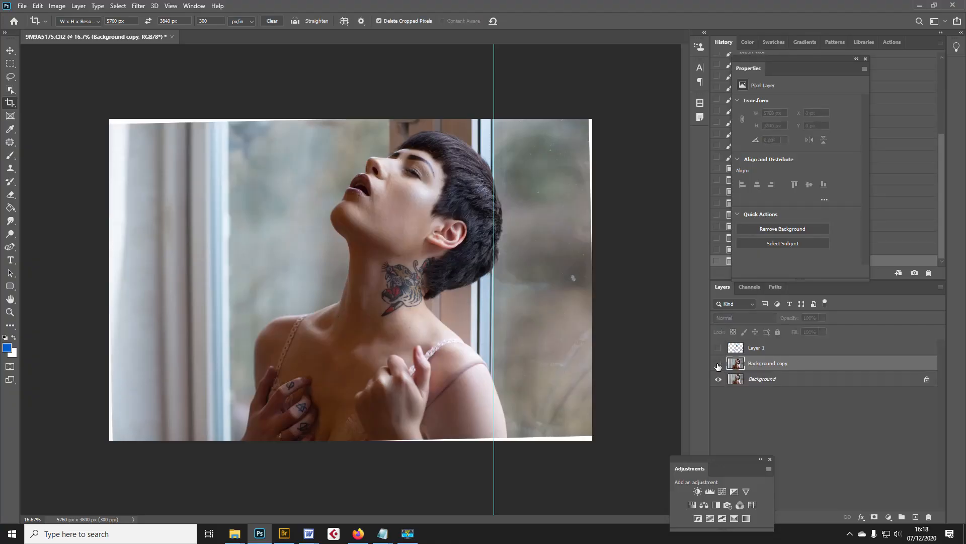
pyautogui.click(718, 364)
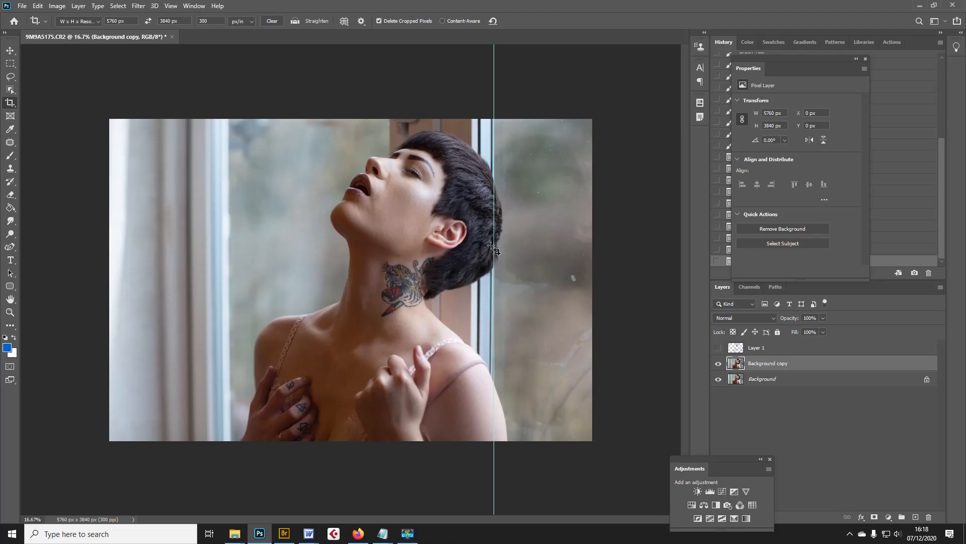
# Check both vertical window frame edges against the guide by moving it to each, and clear the guides.
pyautogui.press('v')
pyautogui.moveTo(493, 250); pyautogui.dragTo(230, 306)
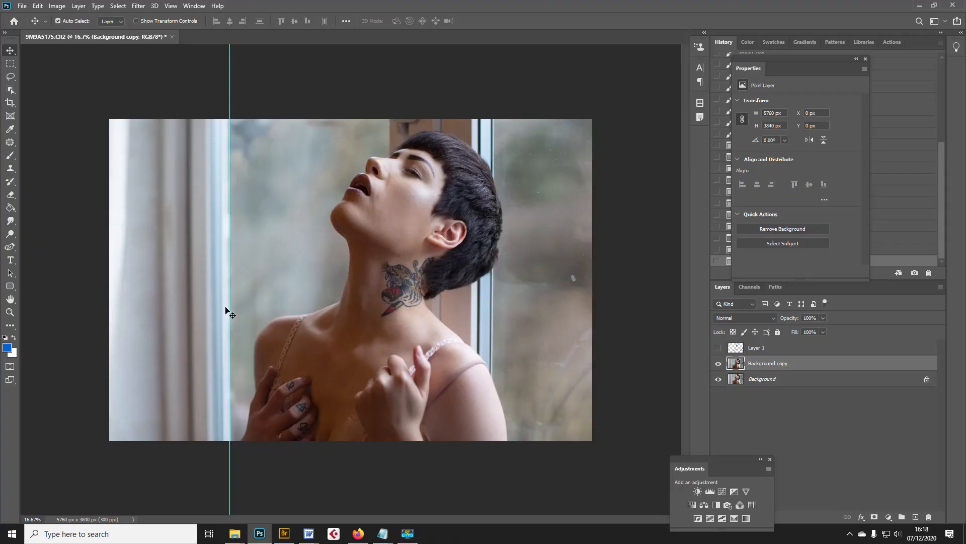
pyautogui.moveTo(231, 302); pyautogui.dragTo(493, 325)
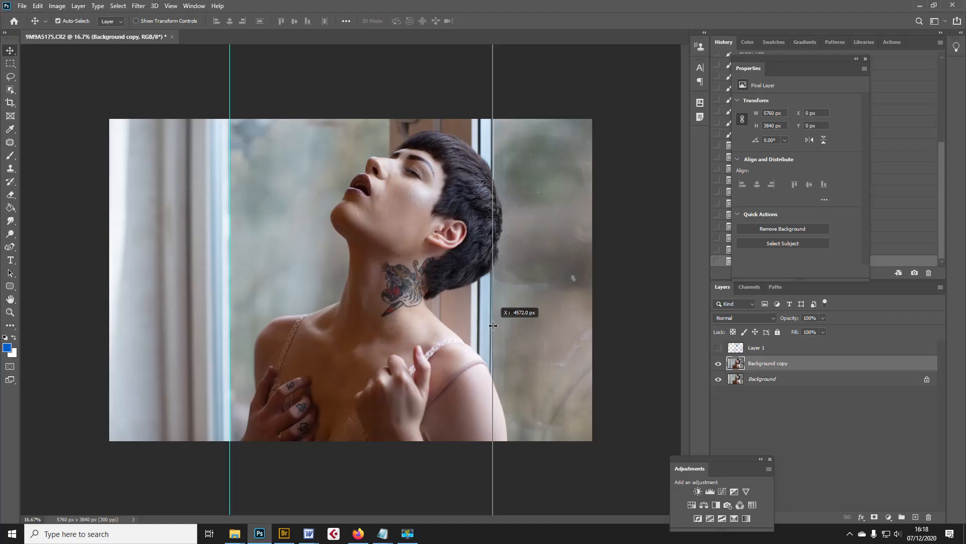
pyautogui.moveTo(494, 326)
pyautogui.mouseDown()
pyautogui.moveTo(392, 330)
pyautogui.moveTo(493, 339)
pyautogui.mouseUp()
pyautogui.click(171, 6)
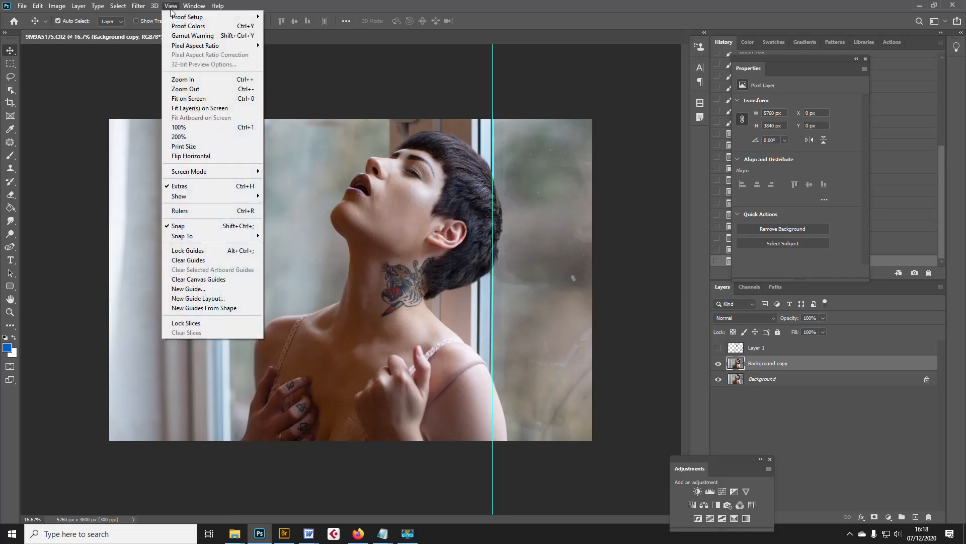
pyautogui.click(185, 260)
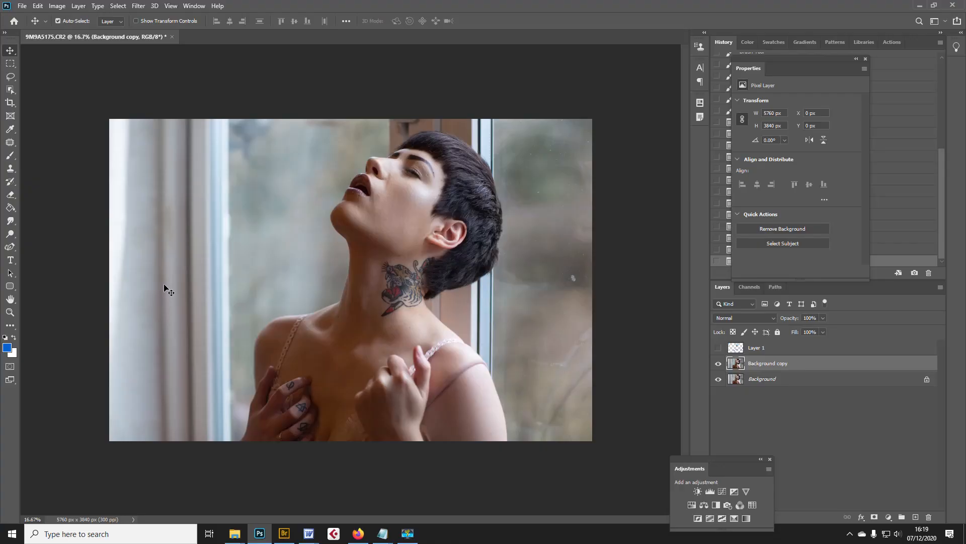
# Show the blue markings on Layer 1 to review the distracting areas, and hide them again.
pyautogui.click(718, 348)
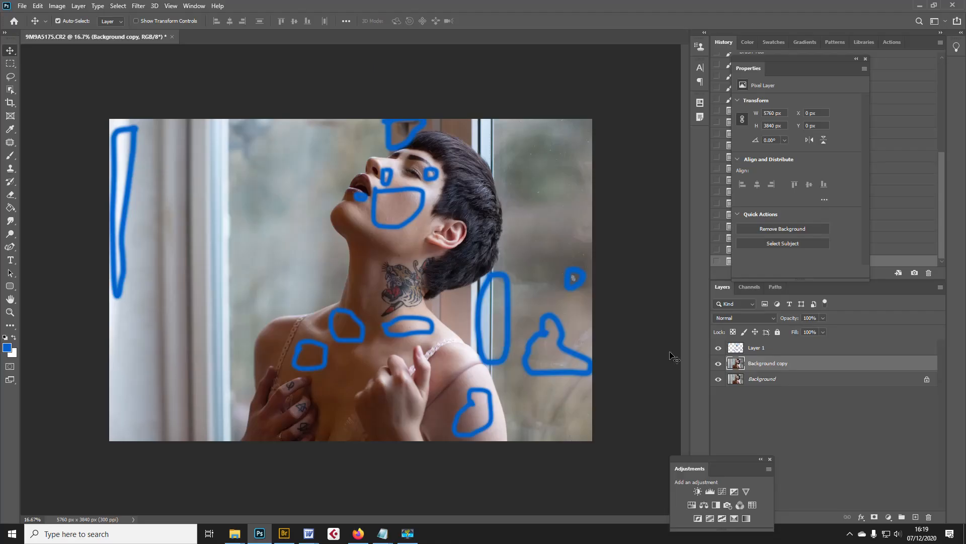
pyautogui.click(718, 348)
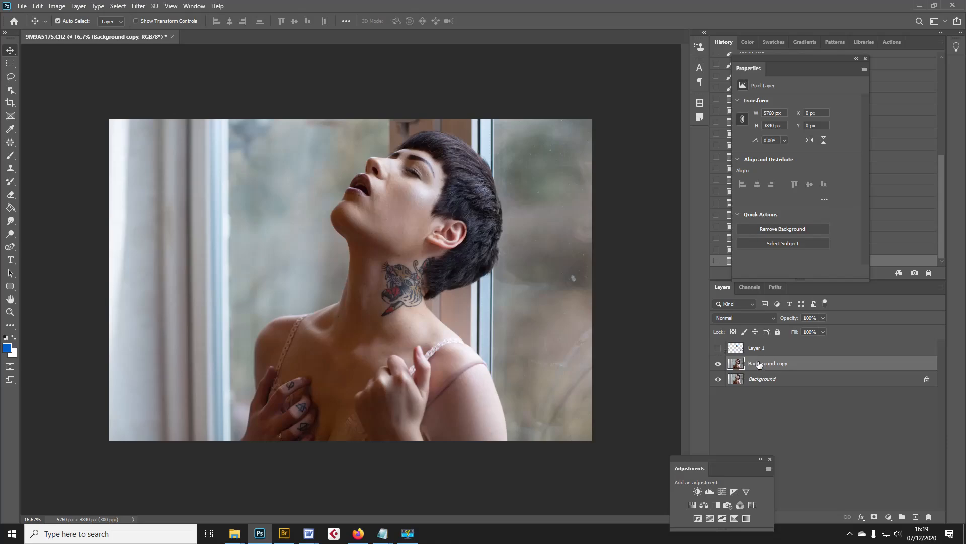
# Try to crop the photo tighter to about 5472 × 3648 px, repositioning it within the crop frame.
pyautogui.press('c')
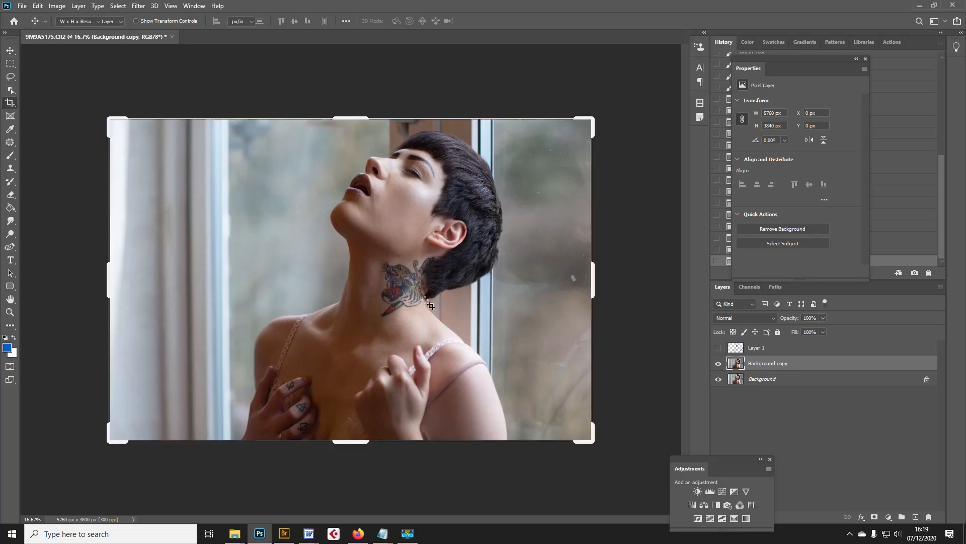
pyautogui.click(425, 301)
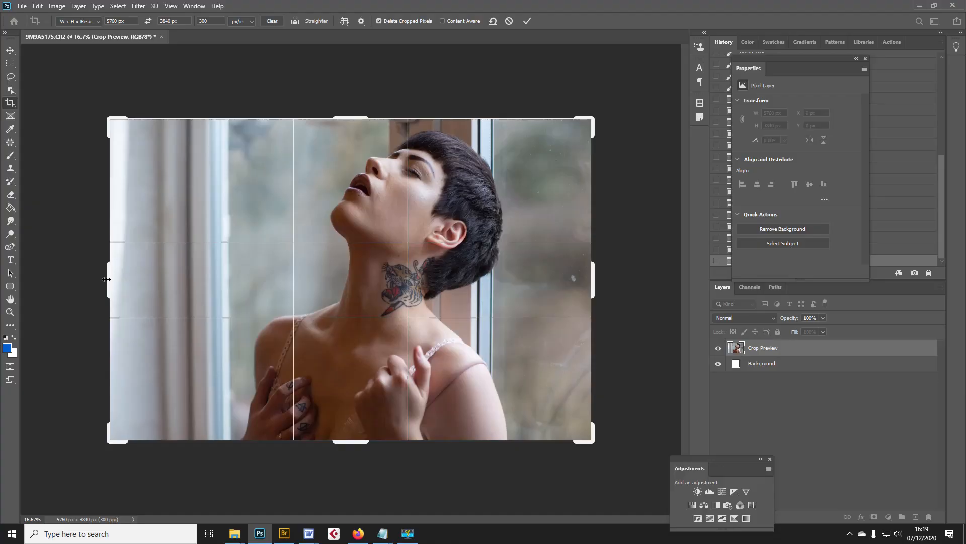
pyautogui.moveTo(106, 279); pyautogui.dragTo(118, 281)
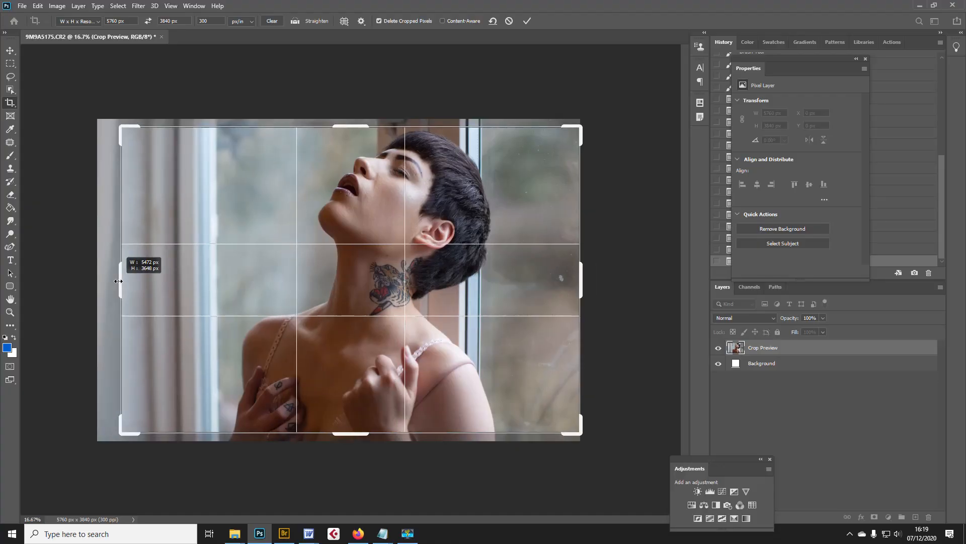
pyautogui.moveTo(118, 281); pyautogui.dragTo(118, 276)
pyautogui.moveTo(212, 286); pyautogui.dragTo(213, 277)
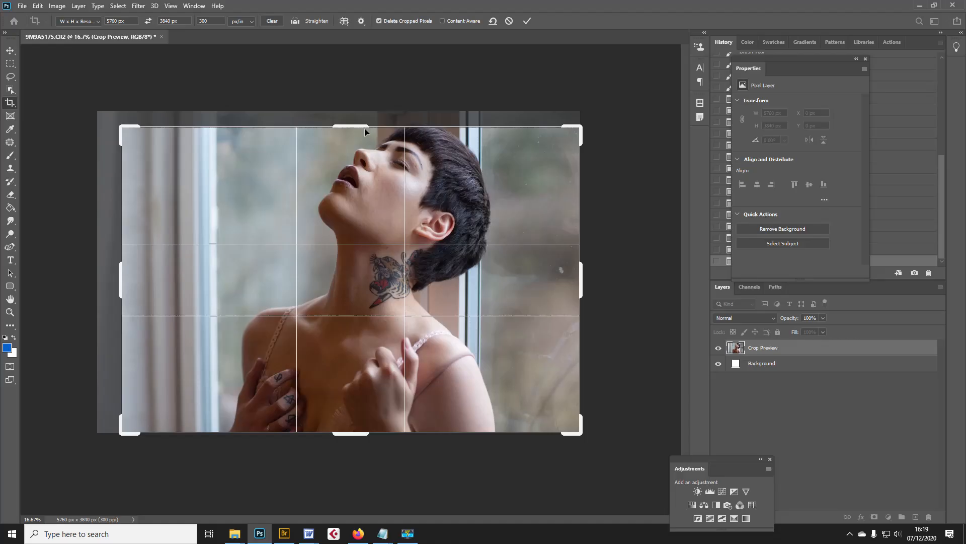
pyautogui.moveTo(364, 126); pyautogui.dragTo(365, 120)
pyautogui.press('Return')
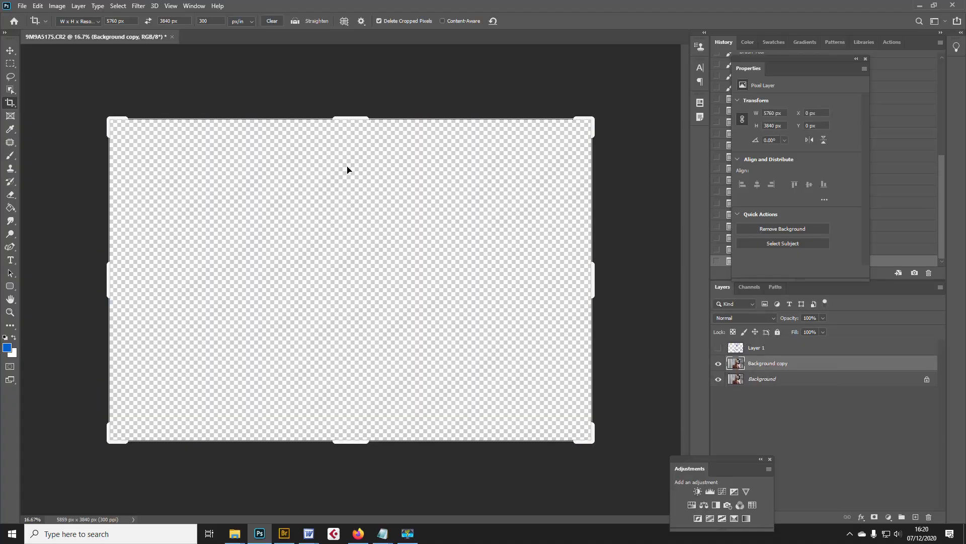
pyautogui.press('Return')
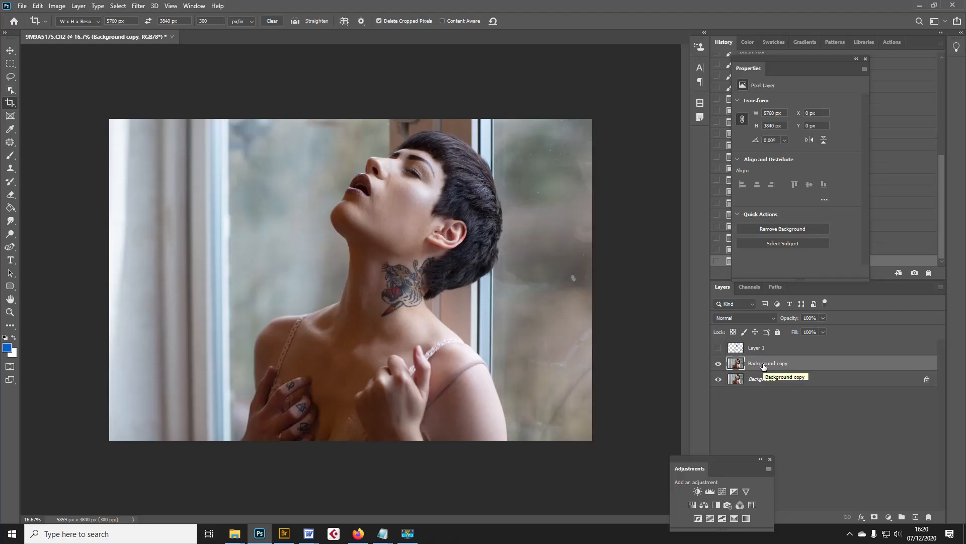
# Duplicate the Background copy layer and start blending the bright strip along the photo's left edge with the Mixer Brush at 14% flow.
pyautogui.hotkey('ctrl', 'j')
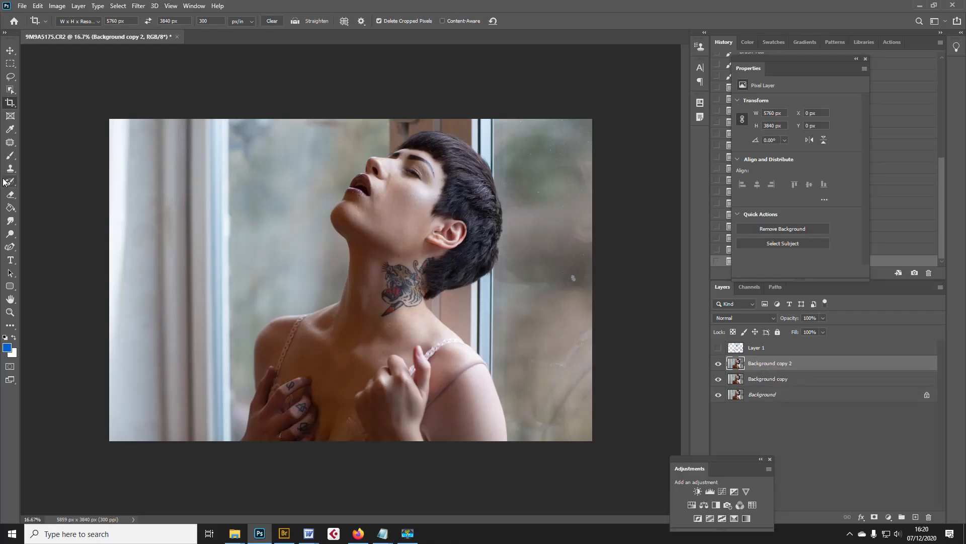
pyautogui.rightClick(12, 156)
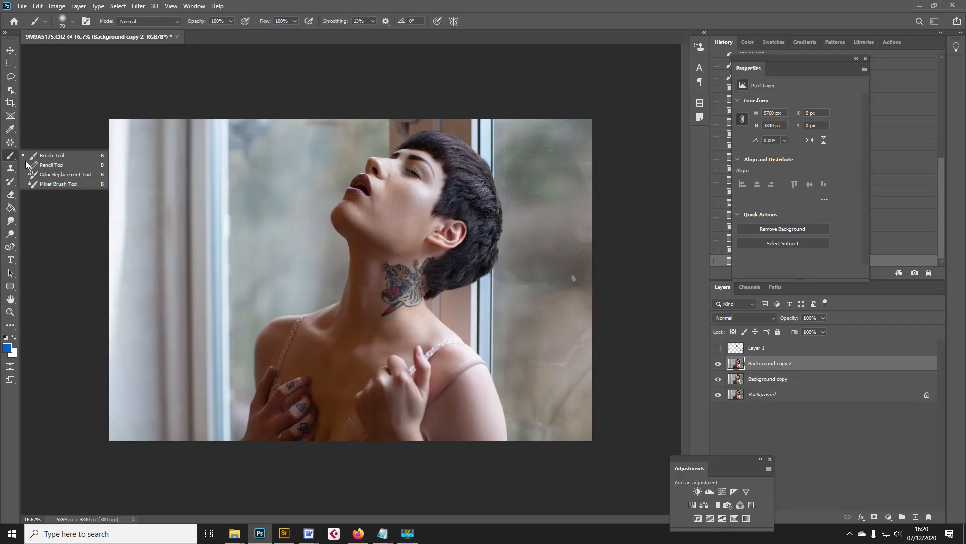
pyautogui.click(63, 184)
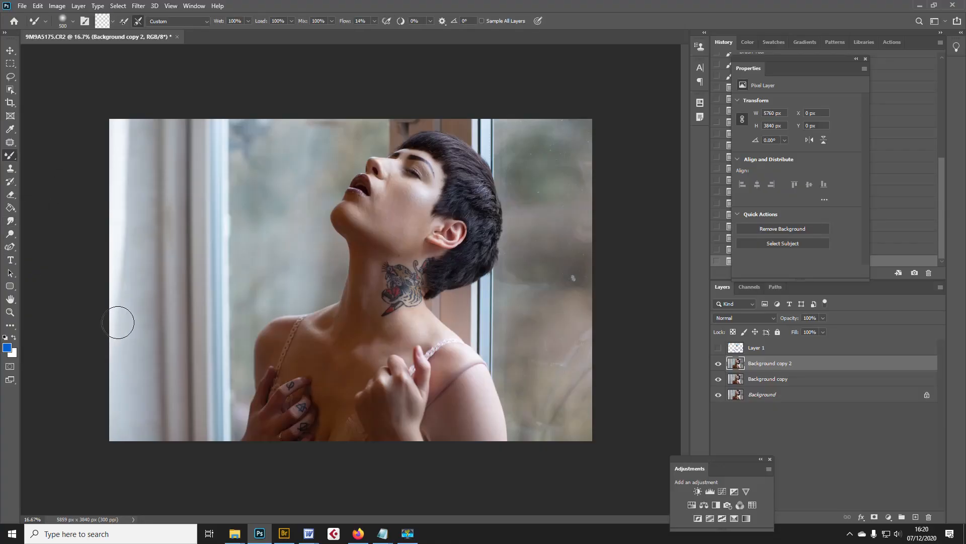
pyautogui.moveTo(121, 312)
pyautogui.mouseDown()
pyautogui.moveTo(124, 266)
pyautogui.moveTo(108, 272)
pyautogui.moveTo(132, 296)
pyautogui.moveTo(132, 251)
pyautogui.moveTo(92, 232)
pyautogui.moveTo(118, 285)
pyautogui.moveTo(128, 280)
pyautogui.moveTo(120, 218)
pyautogui.mouseUp()
pyautogui.moveTo(123, 272); pyautogui.dragTo(114, 228)
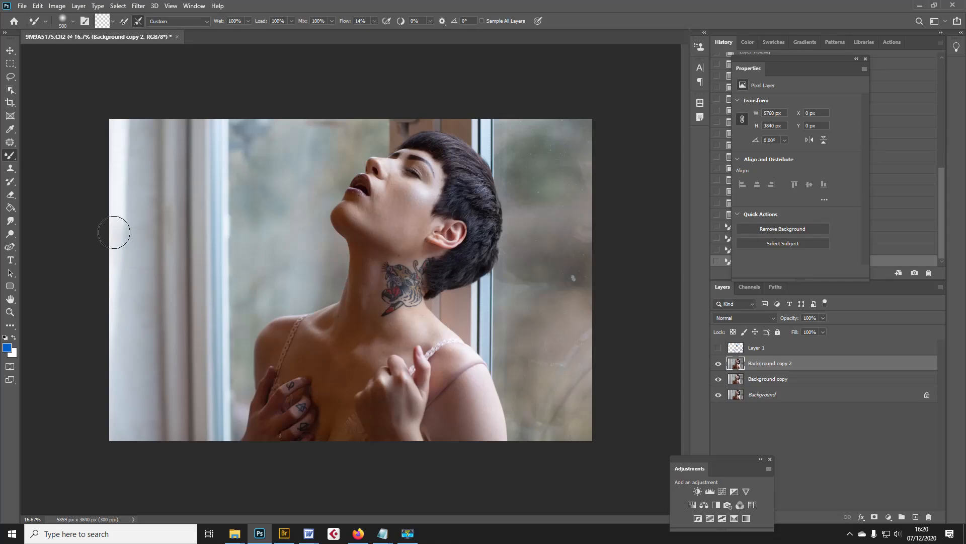
pyautogui.moveTo(132, 265)
pyautogui.mouseDown()
pyautogui.moveTo(105, 207)
pyautogui.moveTo(118, 210)
pyautogui.moveTo(116, 224)
pyautogui.moveTo(98, 187)
pyautogui.mouseUp()
# Raise the Mixer Brush flow to 34% and blend the bright left-edge strip into the grey frame, up to the top corner.
pyautogui.click(374, 21)
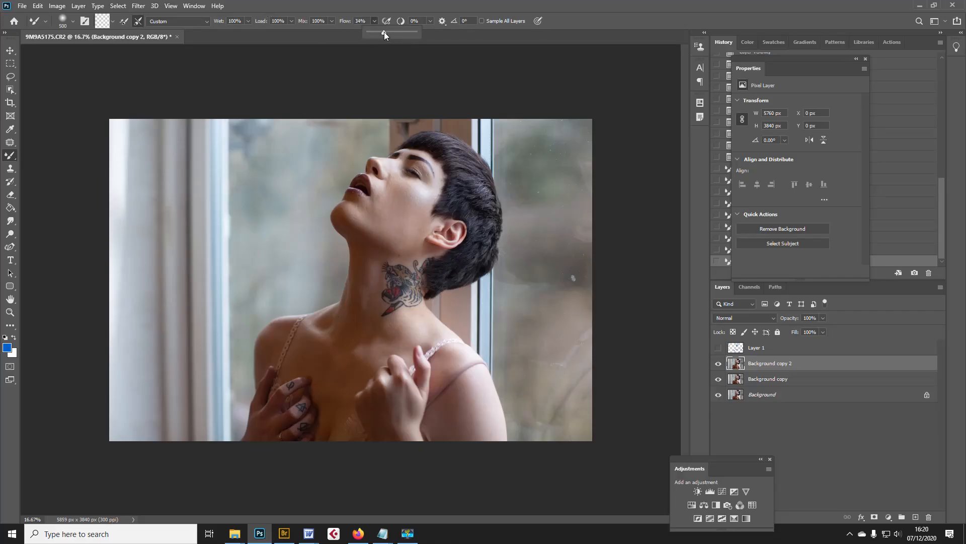
pyautogui.moveTo(129, 260)
pyautogui.mouseDown()
pyautogui.moveTo(108, 218)
pyautogui.moveTo(133, 243)
pyautogui.moveTo(111, 193)
pyautogui.mouseUp()
pyautogui.moveTo(121, 279); pyautogui.dragTo(114, 225)
pyautogui.moveTo(115, 319); pyautogui.dragTo(129, 176)
pyautogui.moveTo(129, 218); pyautogui.dragTo(112, 143)
pyautogui.moveTo(121, 202)
pyautogui.mouseDown()
pyautogui.moveTo(114, 147)
pyautogui.moveTo(114, 213)
pyautogui.moveTo(124, 209)
pyautogui.moveTo(116, 132)
pyautogui.moveTo(132, 191)
pyautogui.moveTo(134, 142)
pyautogui.moveTo(110, 107)
pyautogui.mouseUp()
pyautogui.moveTo(125, 172); pyautogui.dragTo(97, 115)
pyautogui.moveTo(117, 184); pyautogui.dragTo(120, 119)
pyautogui.moveTo(114, 165)
pyautogui.mouseDown()
pyautogui.moveTo(110, 119)
pyautogui.moveTo(106, 144)
pyautogui.mouseUp()
pyautogui.moveTo(116, 196); pyautogui.dragTo(114, 128)
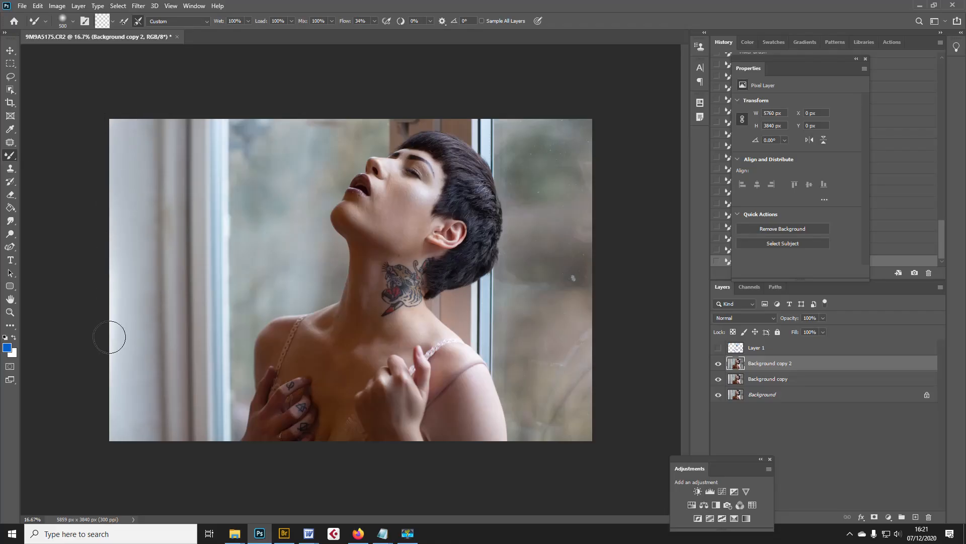
# Toggle the Background copy 2 layer's visibility to compare the left edge before and after blending.
pyautogui.click(719, 364)
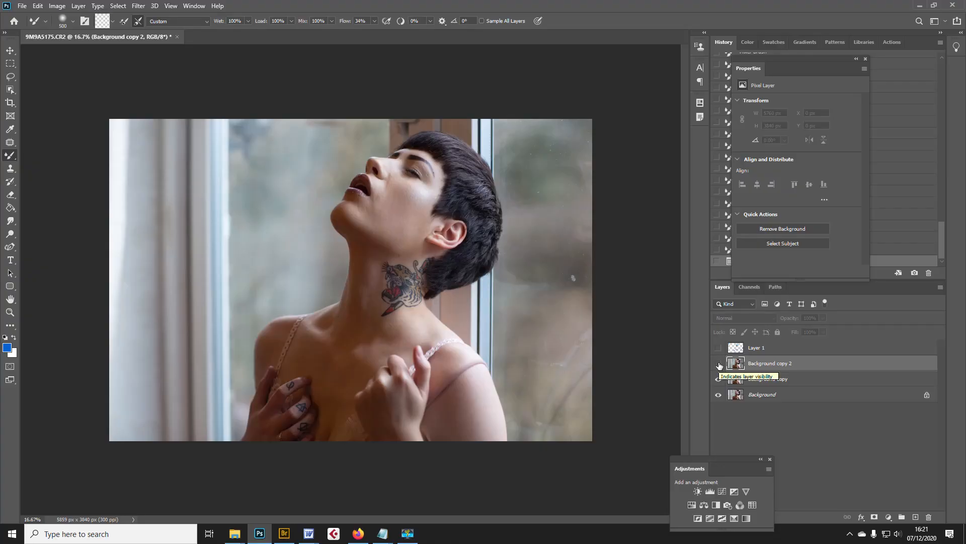
pyautogui.click(719, 363)
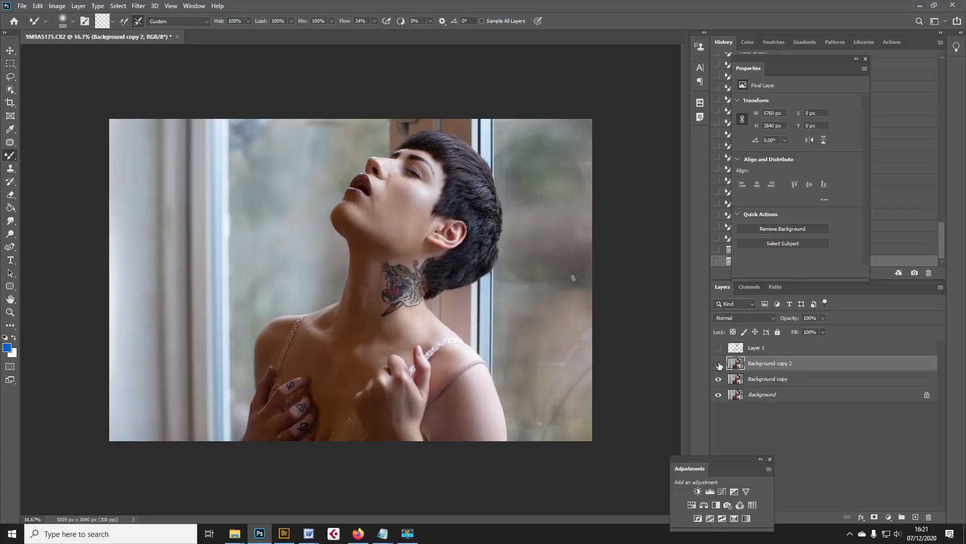
pyautogui.click(718, 363)
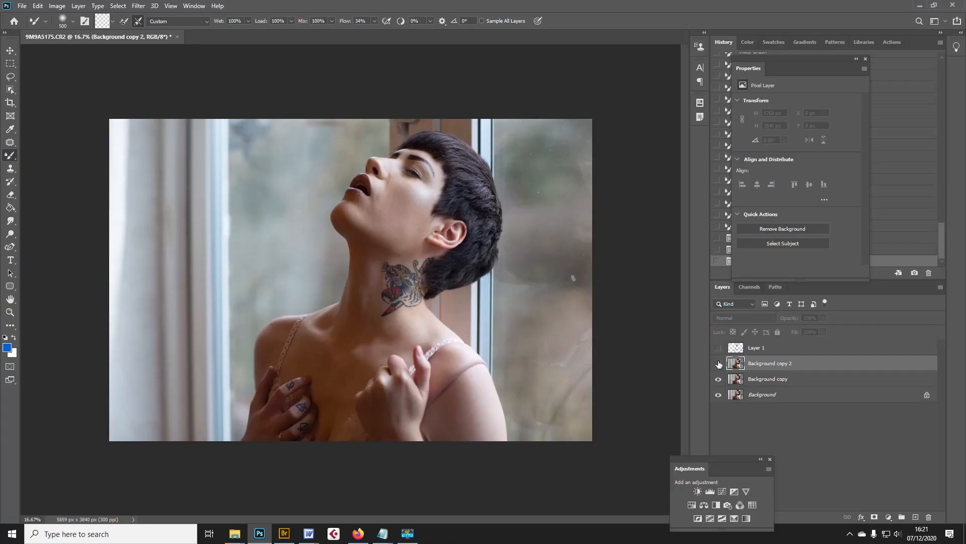
pyautogui.click(719, 363)
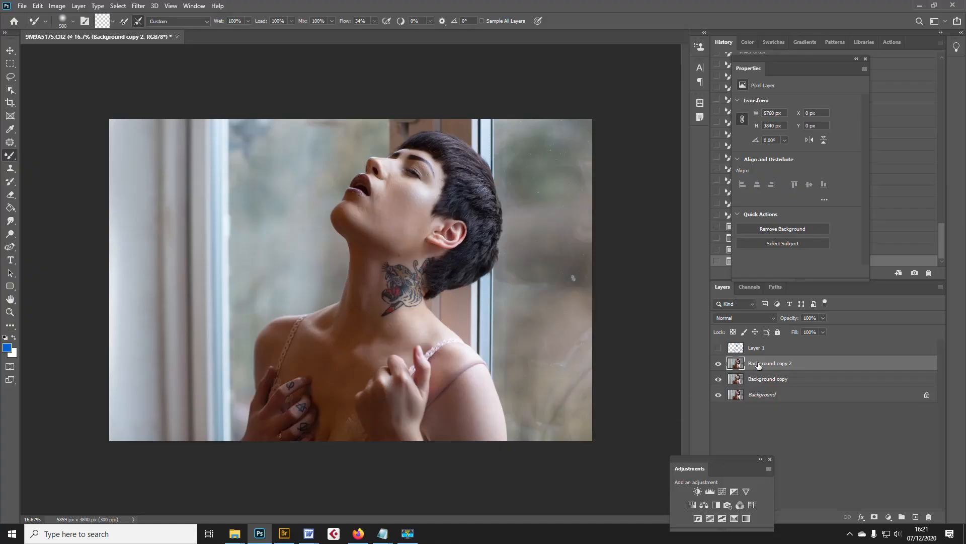
# Merge Background copy 2 and Background copy down into the Background, and briefly show Layer 1's blue markings to check the remaining areas.
pyautogui.press('Delete')
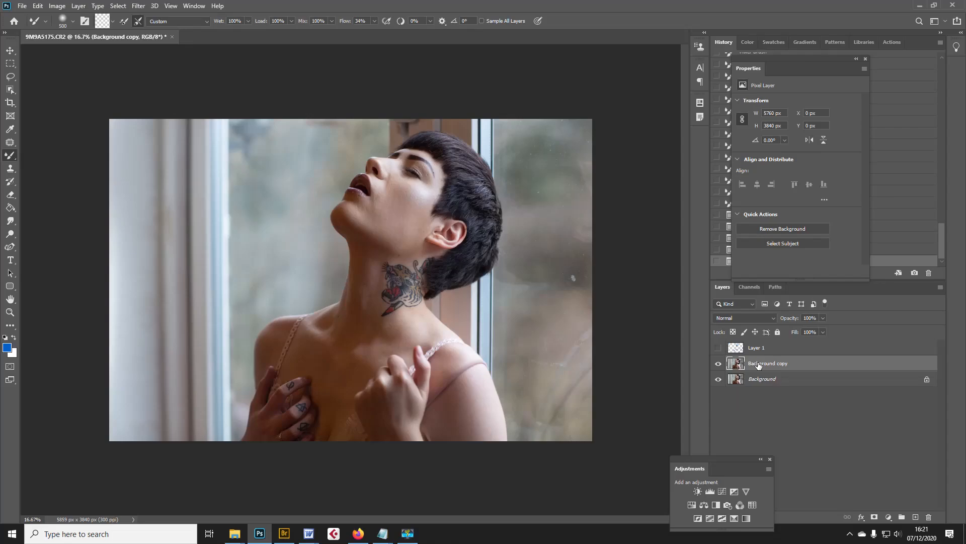
pyautogui.press('Delete')
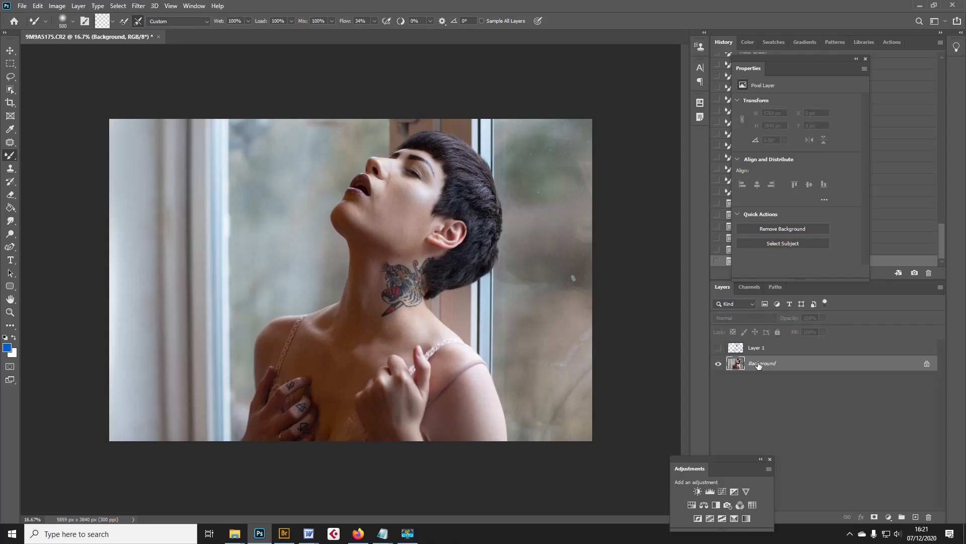
pyautogui.click(718, 347)
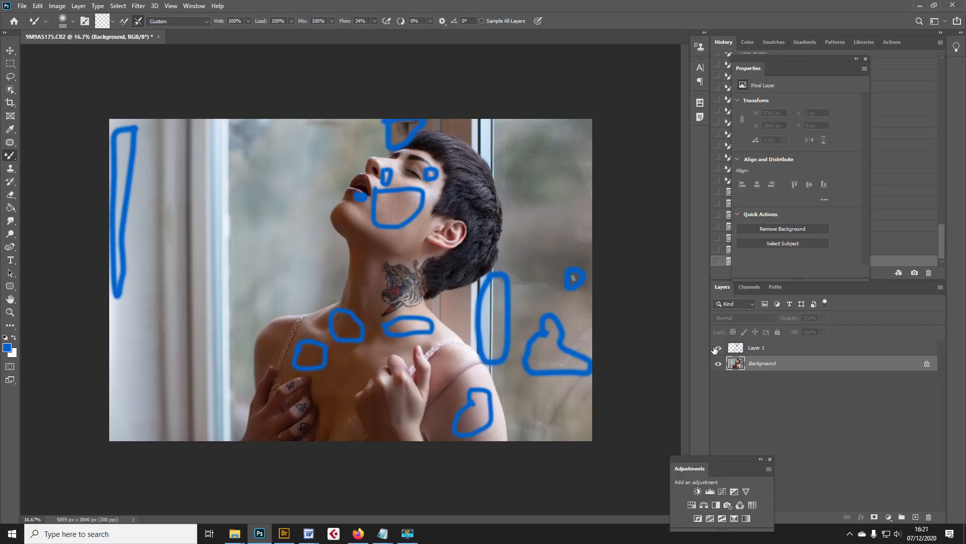
pyautogui.click(719, 347)
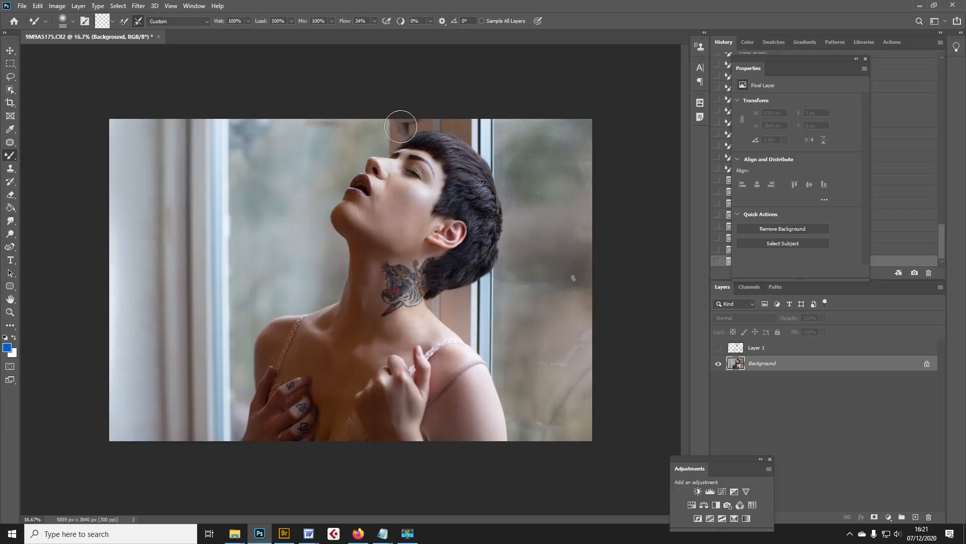
# Duplicate the Background and clone clean wood over the lower part of the dark window handle above the forehead with the Clone Stamp.
pyautogui.hotkey('ctrl', '+')
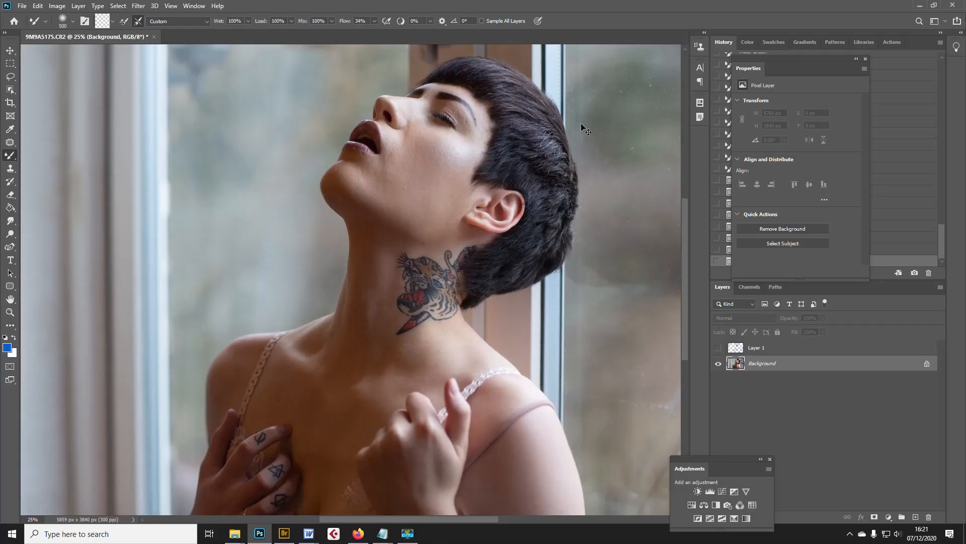
pyautogui.hotkey('ctrl', '+')
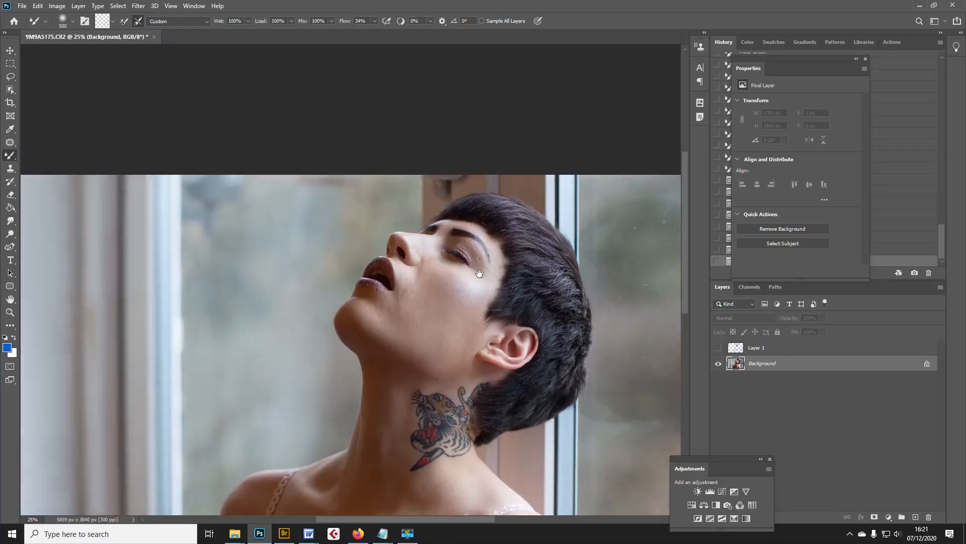
pyautogui.hotkey('ctrl', '+')
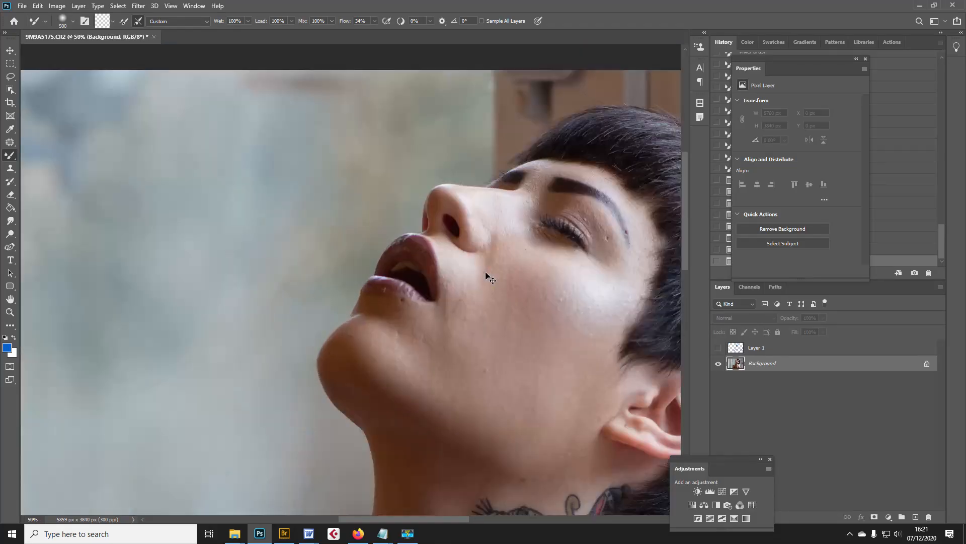
pyautogui.moveTo(475, 238)
pyautogui.mouseDown()
pyautogui.moveTo(431, 244)
pyautogui.moveTo(379, 275)
pyautogui.moveTo(351, 272)
pyautogui.mouseUp()
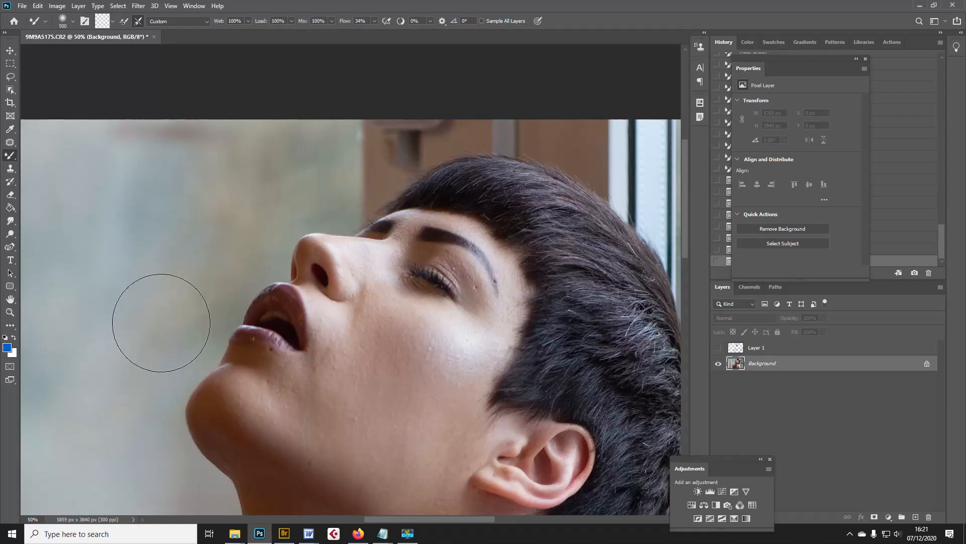
pyautogui.hotkey('ctrl', 'j')
pyautogui.press('s')
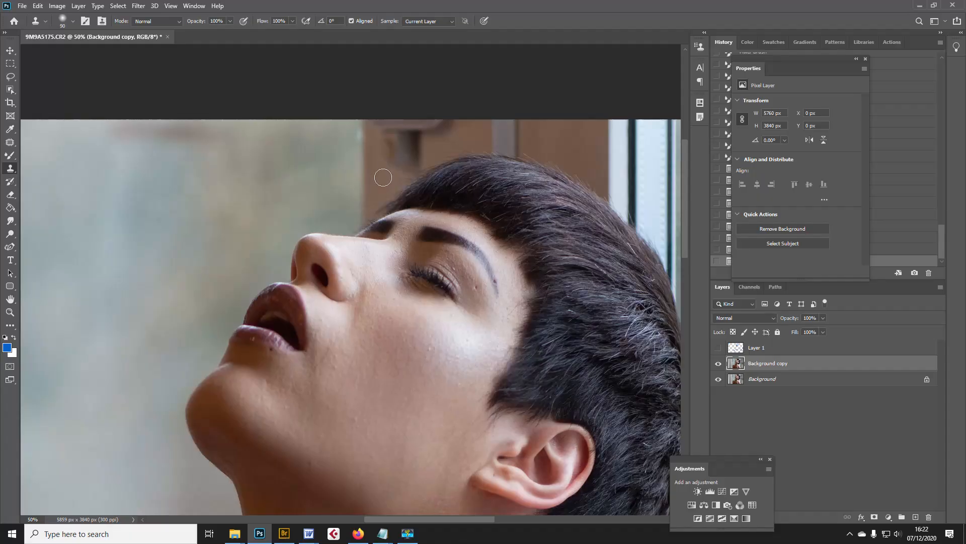
pyautogui.moveTo(388, 156)
pyautogui.mouseDown()
pyautogui.moveTo(396, 168)
pyautogui.moveTo(384, 159)
pyautogui.moveTo(382, 126)
pyautogui.mouseUp()
pyautogui.moveTo(382, 125); pyautogui.dragTo(385, 144)
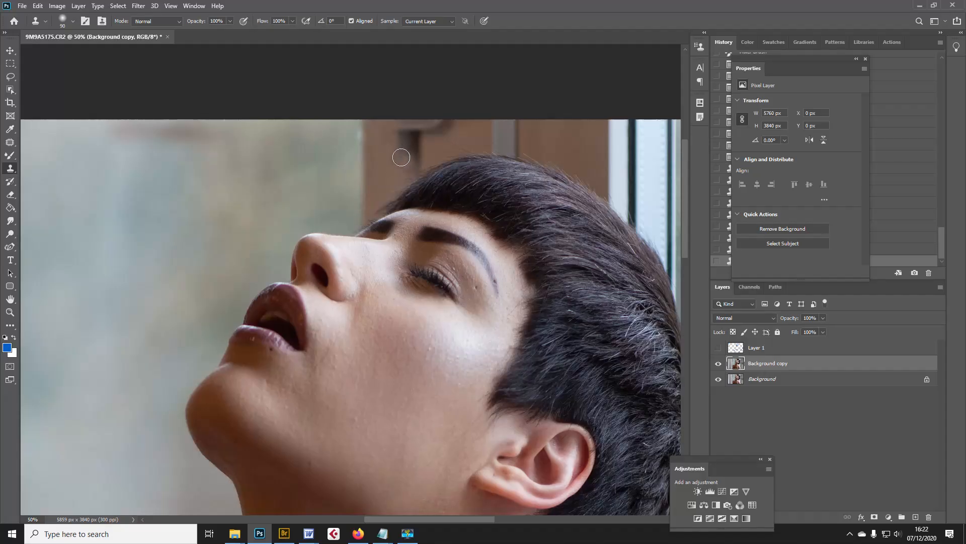
pyautogui.moveTo(400, 154); pyautogui.dragTo(401, 137)
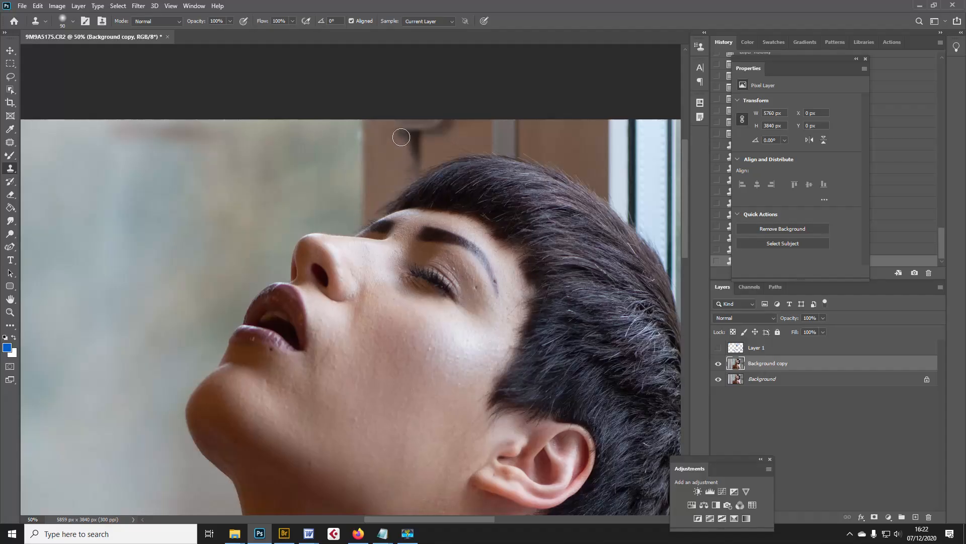
pyautogui.click(405, 169)
pyautogui.click(411, 164)
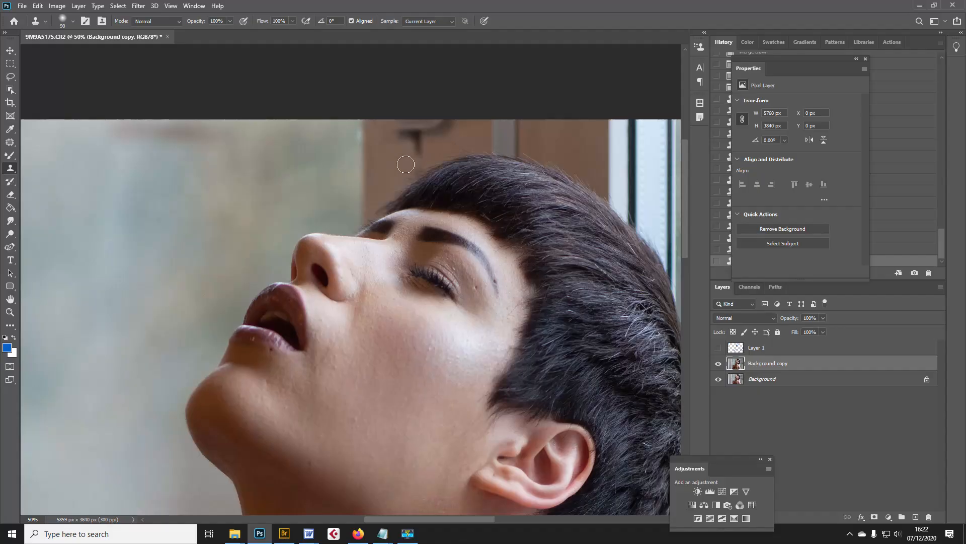
# Clone out the rest of the window handle up to the photo's top edge with the Clone Stamp.
pyautogui.click(413, 152)
pyautogui.click(404, 148)
pyautogui.keyDown('alt'); pyautogui.click(404, 151); pyautogui.keyUp('alt')
pyautogui.click(406, 136)
pyautogui.keyDown('alt'); pyautogui.click(406, 147); pyautogui.keyUp('alt')
pyautogui.click(416, 136)
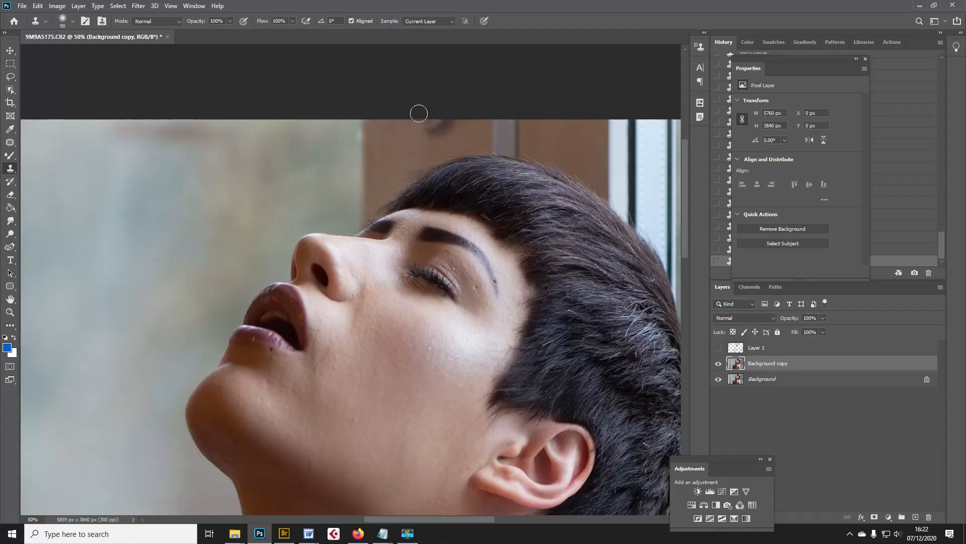
pyautogui.moveTo(380, 140); pyautogui.dragTo(383, 165)
pyautogui.hotkey('ctrl', 'z')
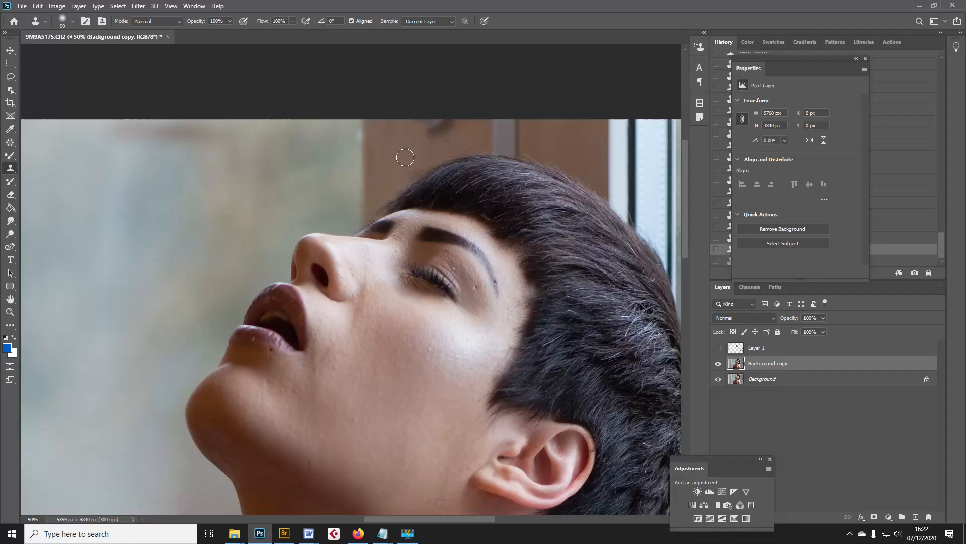
pyautogui.hotkey('ctrl', 'shift', 'z')
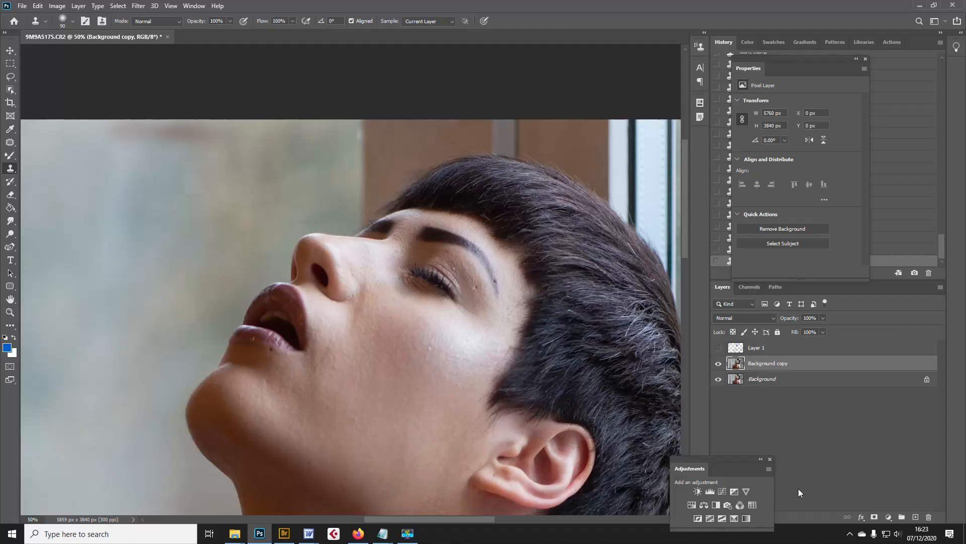
# Smooth the cloned wood above the forehead with the Mixer Brush at size 175 and 34% flow.
pyautogui.click(10, 155)
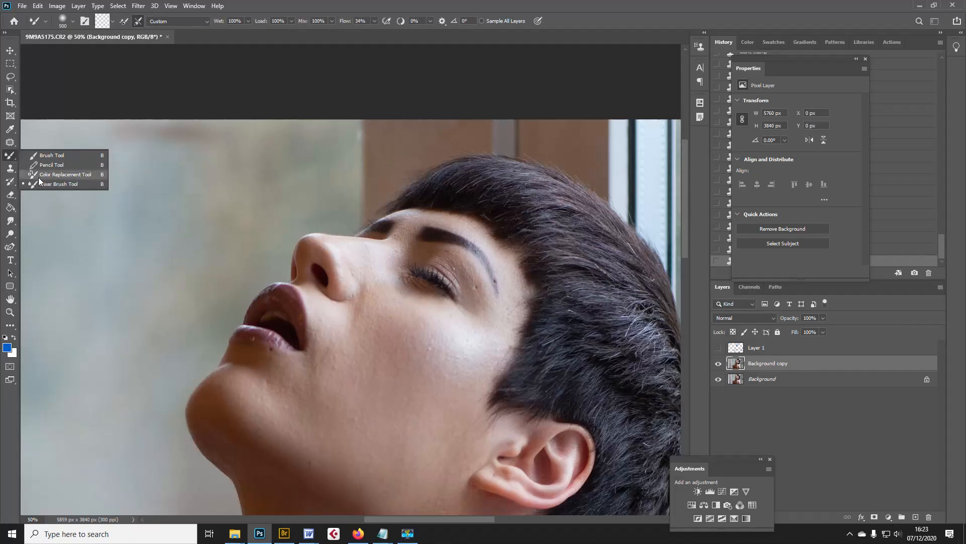
pyautogui.click(40, 183)
pyautogui.press('[')
pyautogui.press('[')
pyautogui.press('[')
pyautogui.press('[')
pyautogui.press('[')
pyautogui.moveTo(388, 133)
pyautogui.mouseDown()
pyautogui.moveTo(388, 156)
pyautogui.moveTo(415, 131)
pyautogui.moveTo(433, 130)
pyautogui.moveTo(392, 160)
pyautogui.moveTo(382, 151)
pyautogui.moveTo(422, 137)
pyautogui.mouseUp()
pyautogui.moveTo(438, 126)
pyautogui.mouseDown()
pyautogui.moveTo(469, 122)
pyautogui.moveTo(430, 130)
pyautogui.moveTo(408, 160)
pyautogui.mouseUp()
pyautogui.moveTo(407, 159)
pyautogui.mouseDown()
pyautogui.moveTo(414, 145)
pyautogui.moveTo(388, 141)
pyautogui.moveTo(378, 153)
pyautogui.mouseUp()
pyautogui.moveTo(377, 166)
pyautogui.mouseDown()
pyautogui.moveTo(384, 140)
pyautogui.moveTo(425, 121)
pyautogui.moveTo(462, 126)
pyautogui.moveTo(394, 148)
pyautogui.moveTo(390, 161)
pyautogui.moveTo(414, 146)
pyautogui.moveTo(409, 157)
pyautogui.moveTo(395, 140)
pyautogui.moveTo(384, 183)
pyautogui.moveTo(392, 132)
pyautogui.mouseUp()
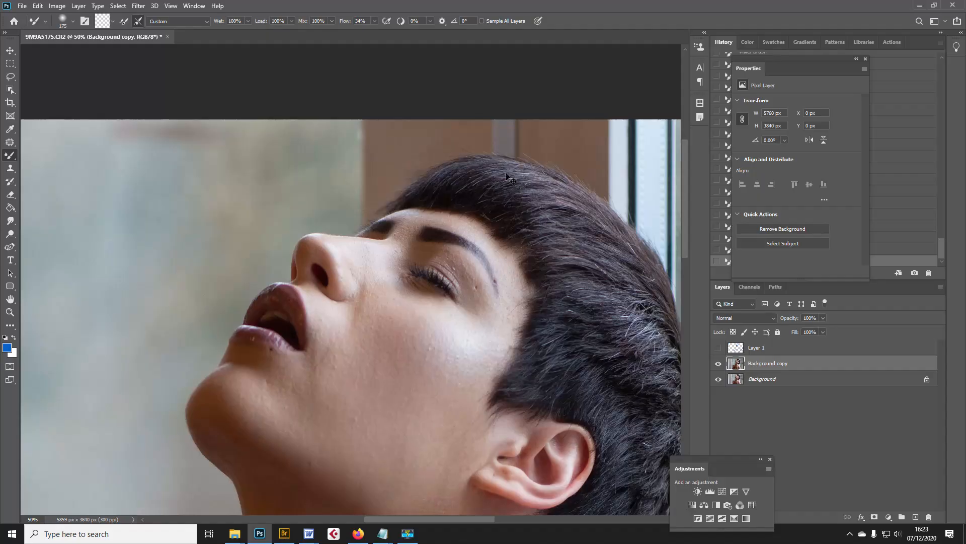
# Examine the smoothed wood above the forehead up close and reduce the Mixer Brush size to 70.
pyautogui.hotkey('ctrl', '+')
pyautogui.hotkey('ctrl', '+')
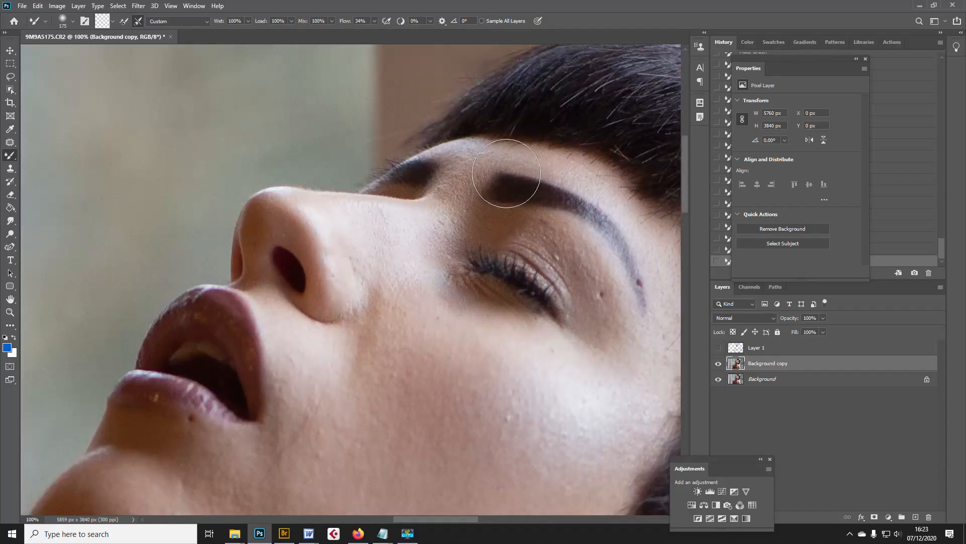
pyautogui.moveTo(503, 146); pyautogui.dragTo(495, 384)
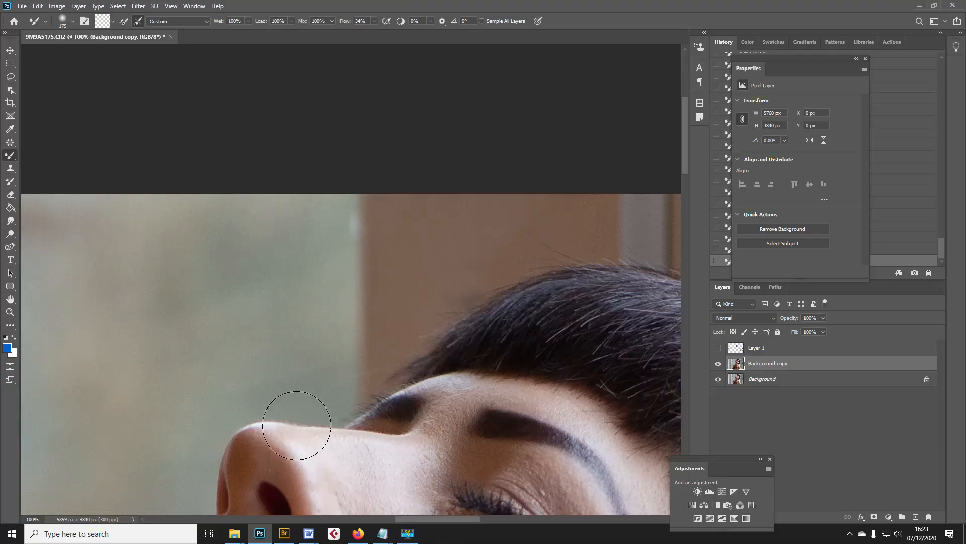
pyautogui.press(']')
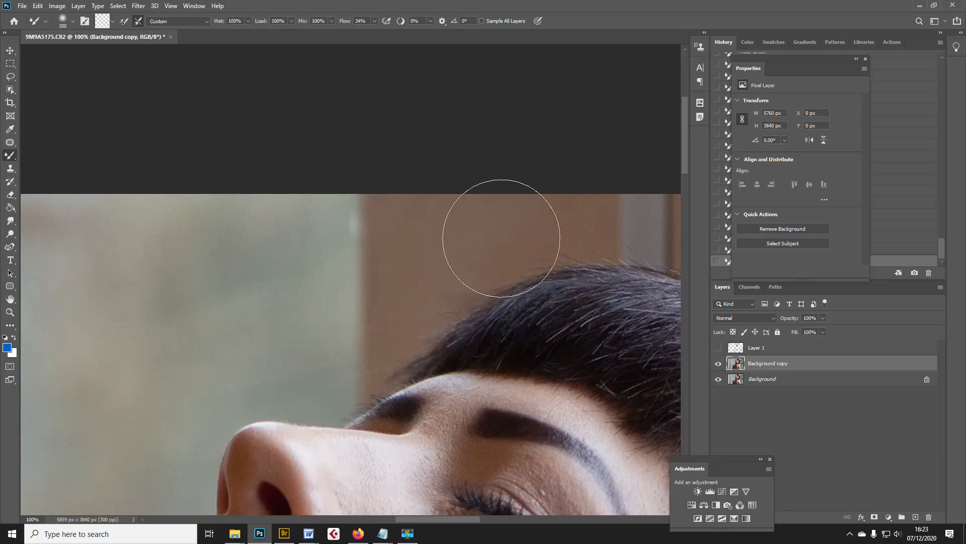
pyautogui.press('[')
pyautogui.press('[')
pyautogui.press('[')
pyautogui.press('[')
pyautogui.press('[')
pyautogui.press('[')
pyautogui.press('[')
pyautogui.scroll(-6, 454, 220)
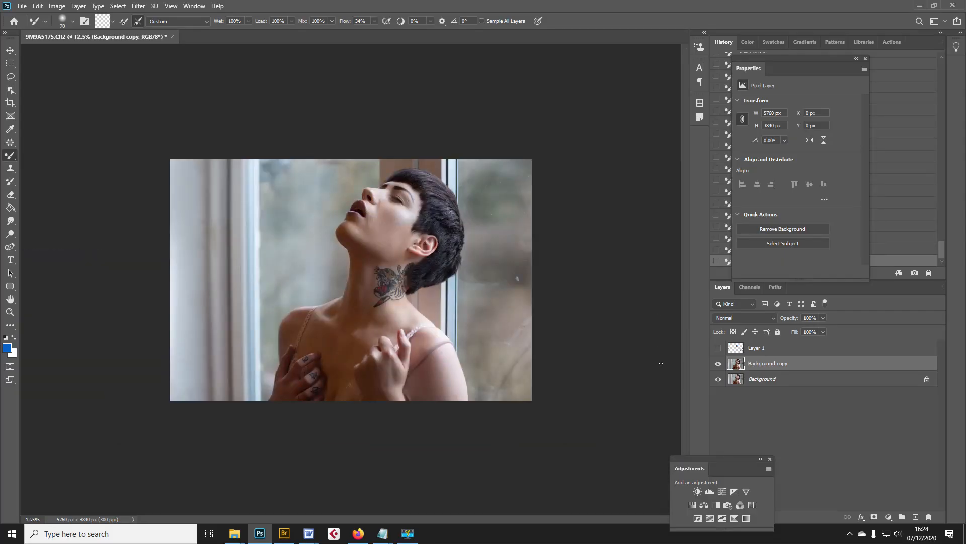
# Compare the photo with Background copy hidden and shown, and check the remaining areas against Layer 1's blue markings.
pyautogui.click(719, 364)
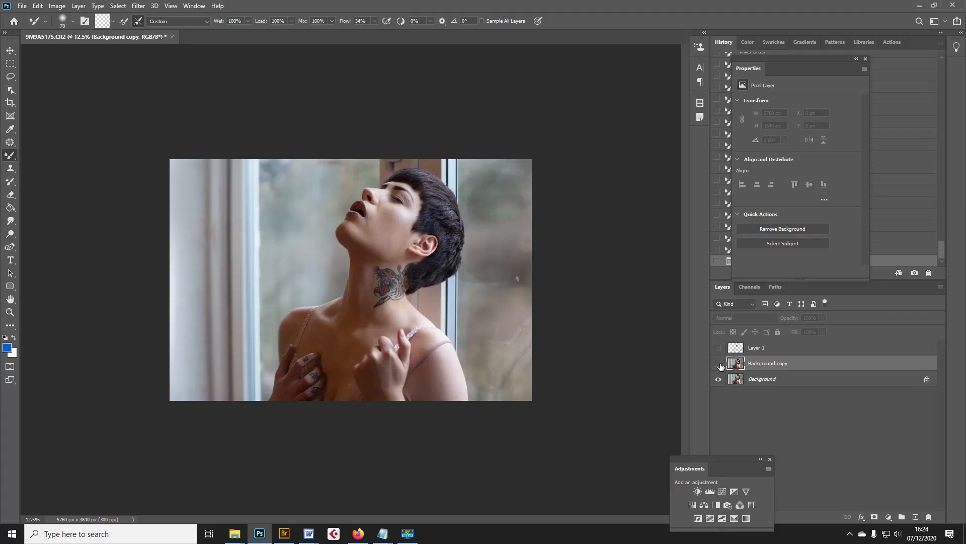
pyautogui.click(719, 363)
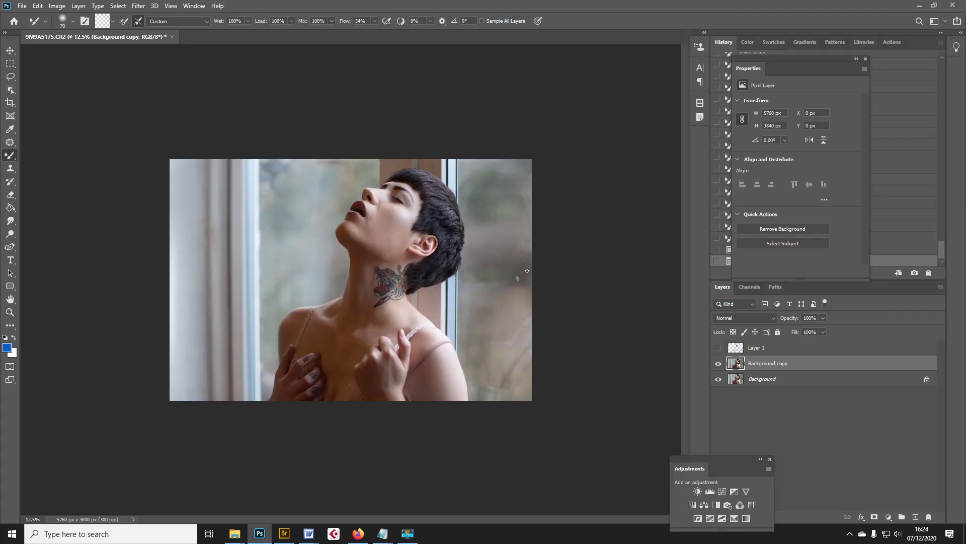
pyautogui.click(718, 348)
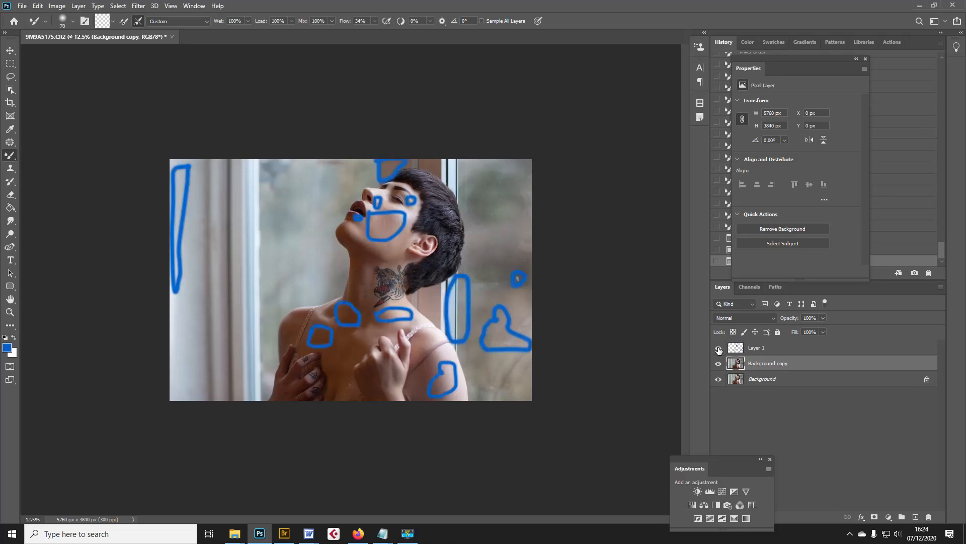
pyautogui.click(718, 348)
pyautogui.click(719, 348)
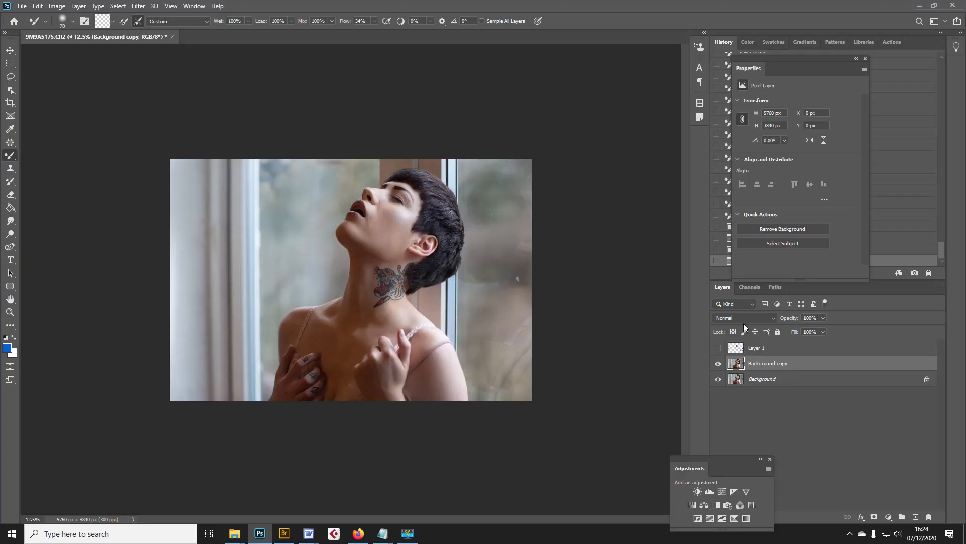
# Remove the large white spot on the window glass behind the head with the Spot Healing Brush.
pyautogui.hotkey('ctrl', '+')
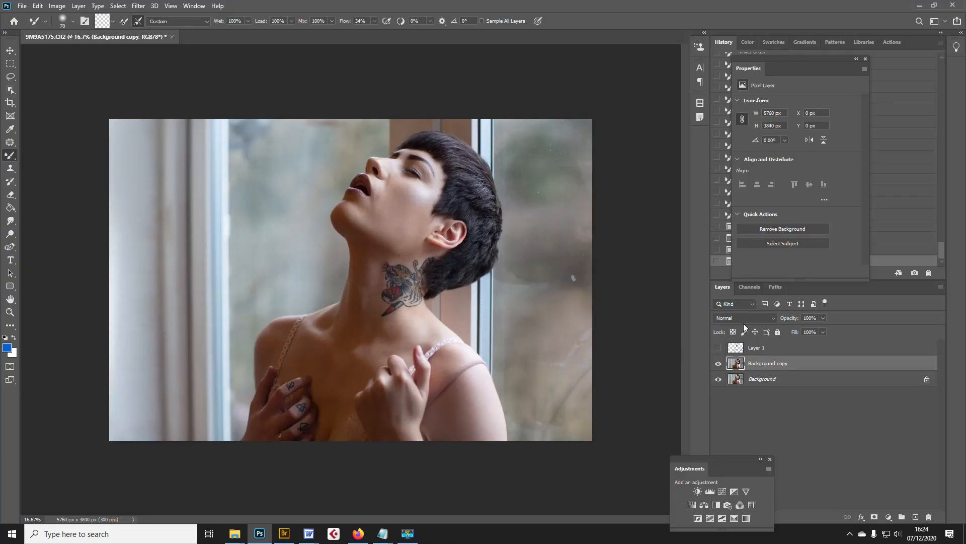
pyautogui.hotkey('ctrl', '+')
pyautogui.moveTo(607, 294); pyautogui.dragTo(500, 242)
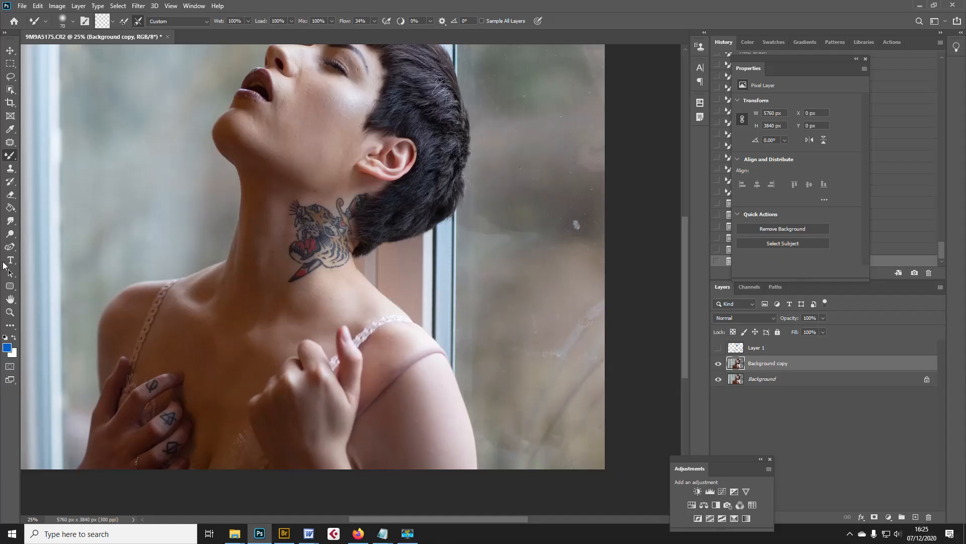
pyautogui.click(10, 130)
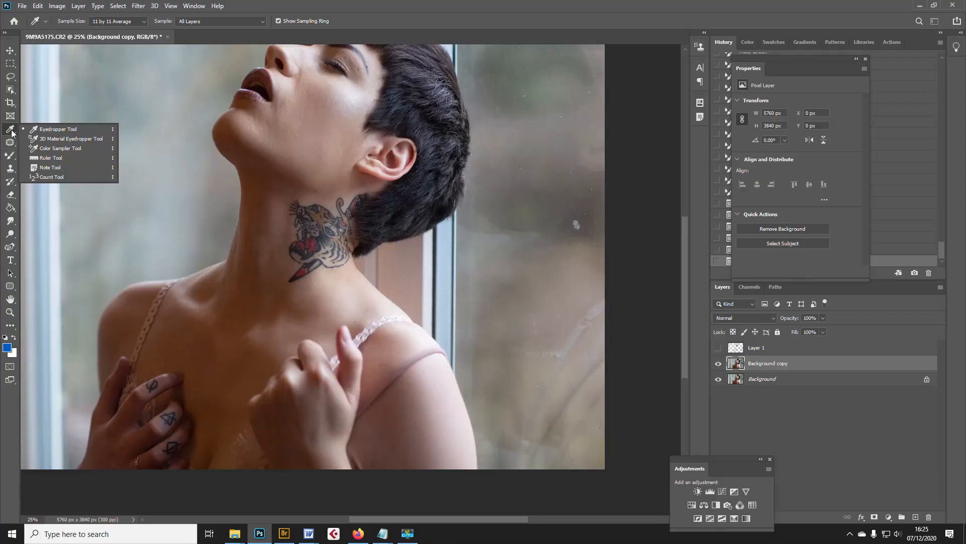
pyautogui.click(10, 105)
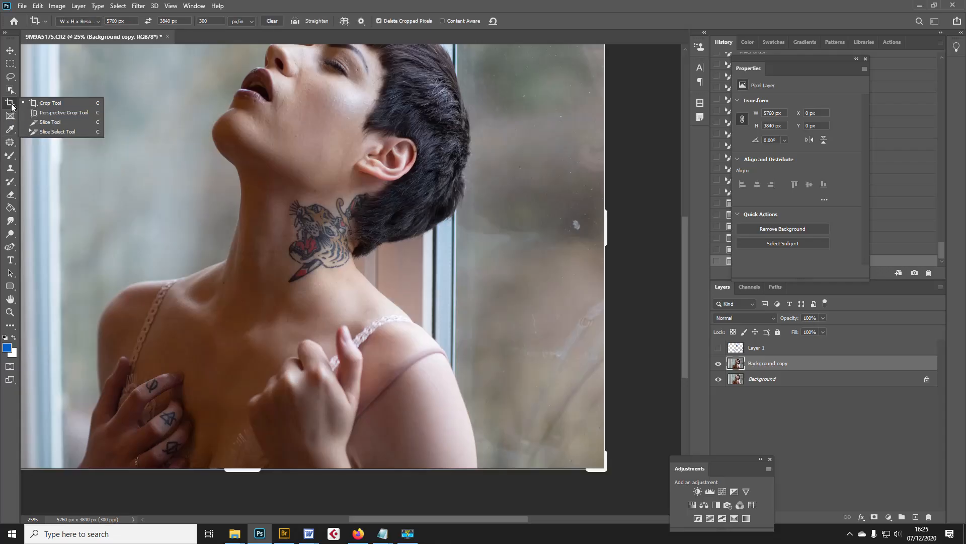
pyautogui.click(12, 90)
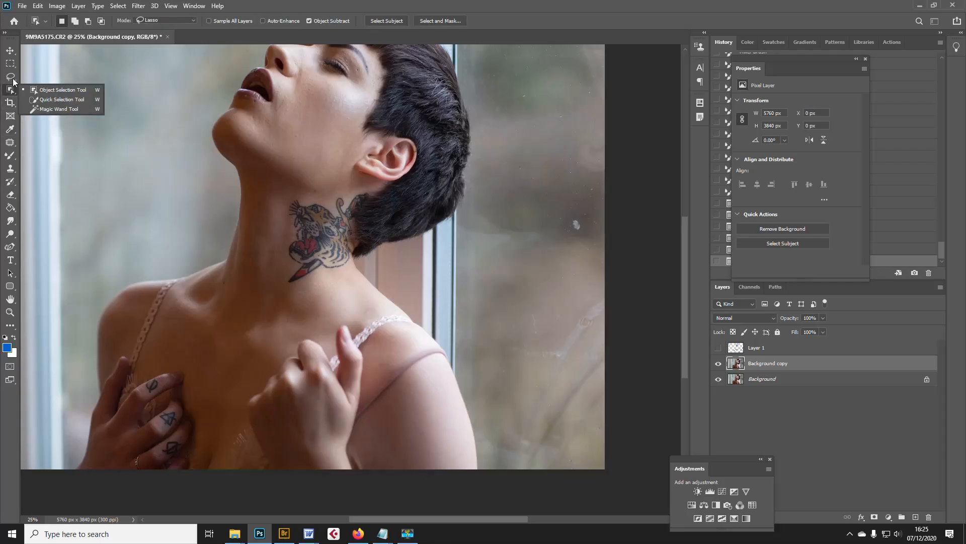
pyautogui.click(11, 77)
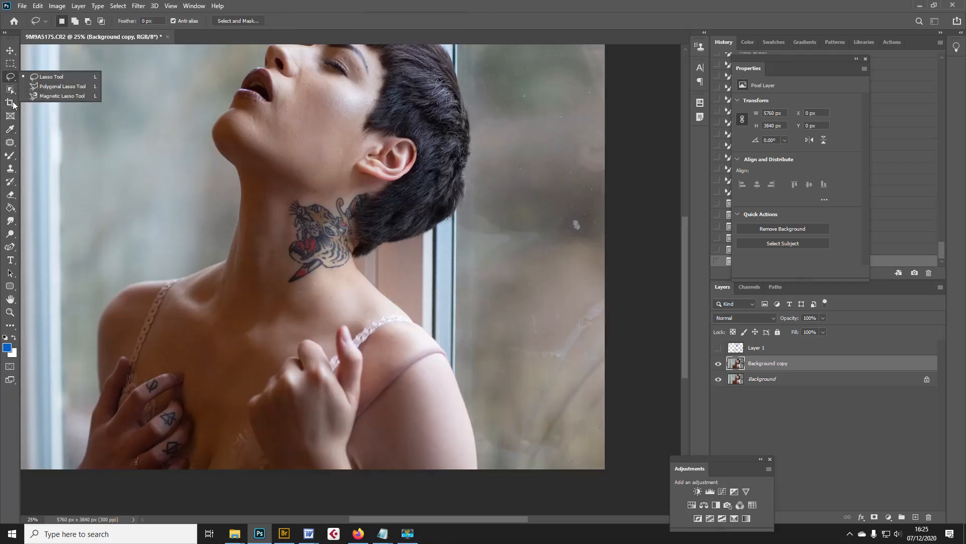
pyautogui.click(10, 144)
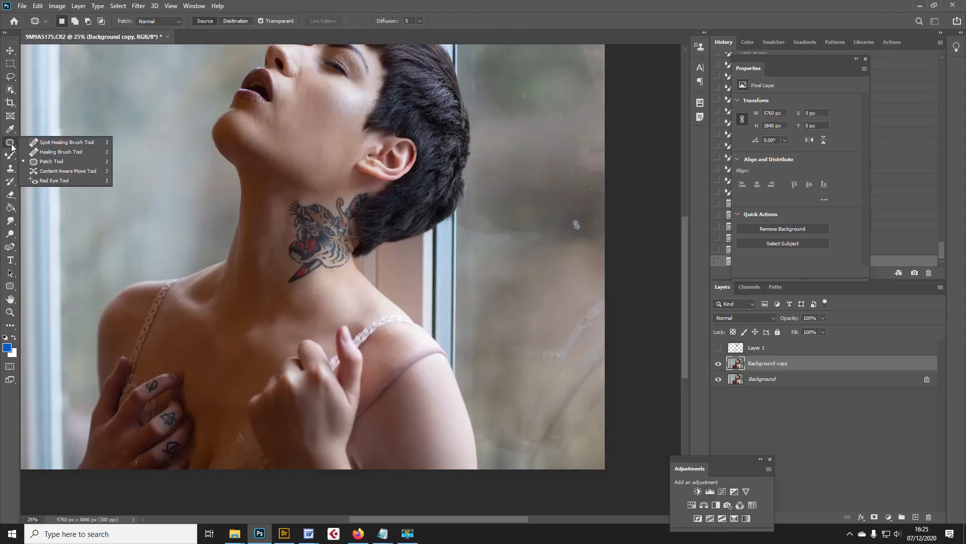
pyautogui.click(66, 142)
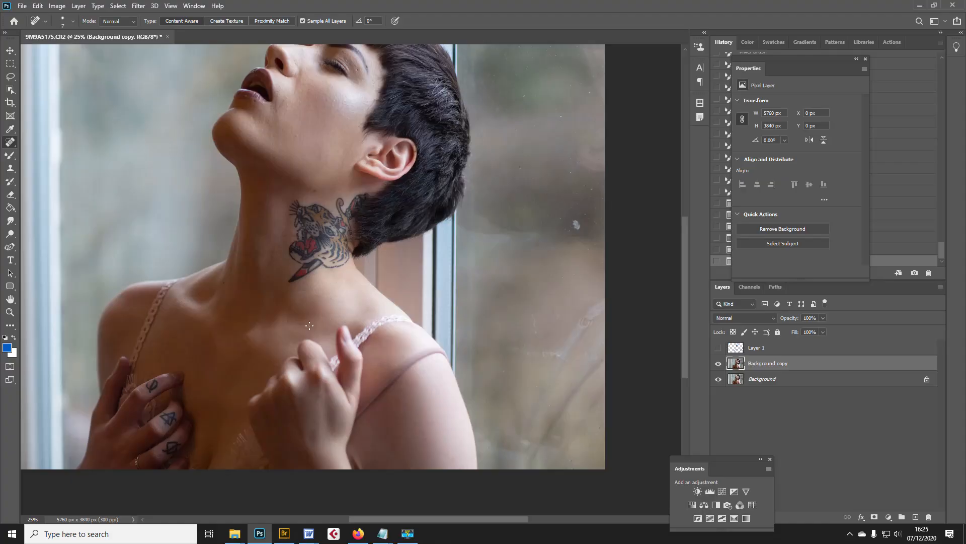
pyautogui.press(']')
pyautogui.press(']')
pyautogui.press(']')
pyautogui.press(']')
pyautogui.press(']')
pyautogui.click(576, 225)
pyautogui.press('[')
# Heal the small specks on the upper window glass beside the crown of the hair with the Spot Healing Brush.
pyautogui.hotkey('ctrl', '+')
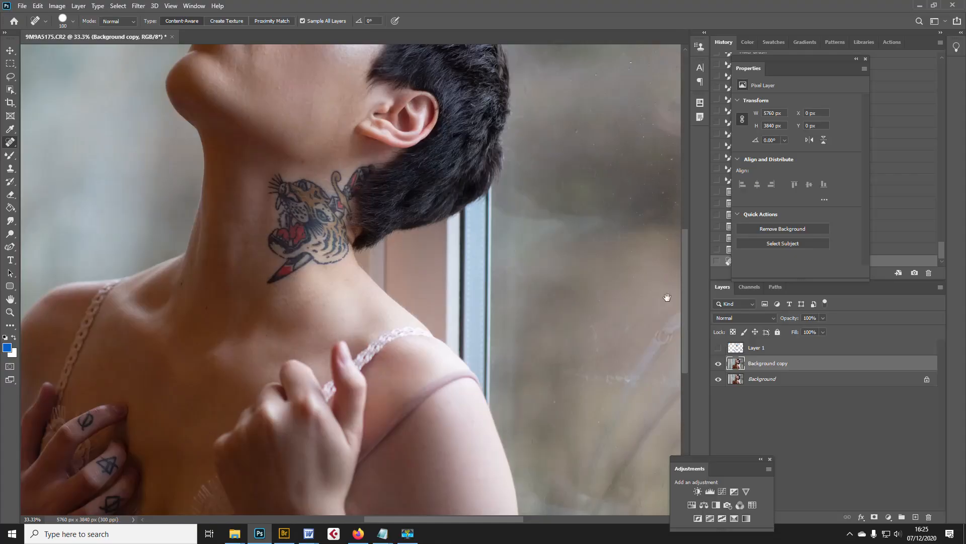
pyautogui.moveTo(623, 244); pyautogui.dragTo(533, 400)
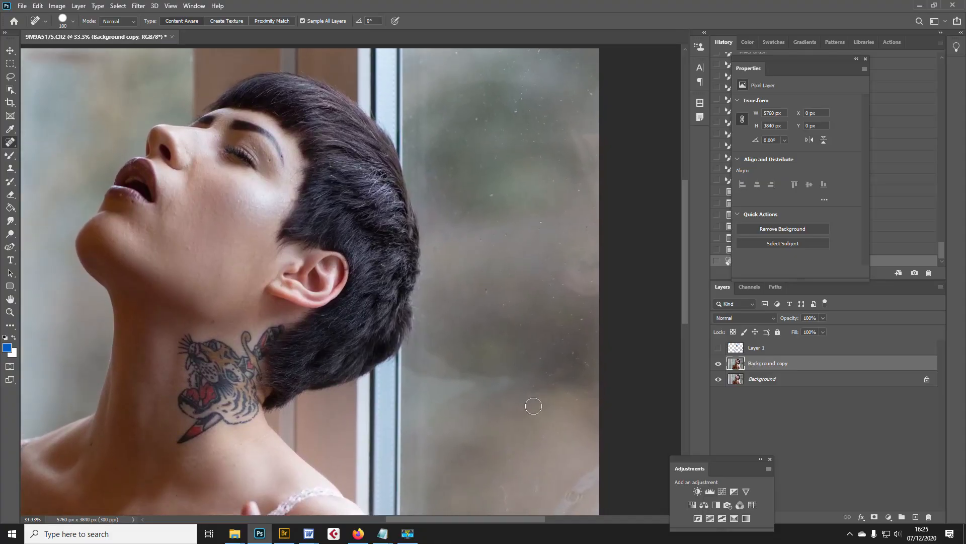
pyautogui.hotkey('ctrl', '+')
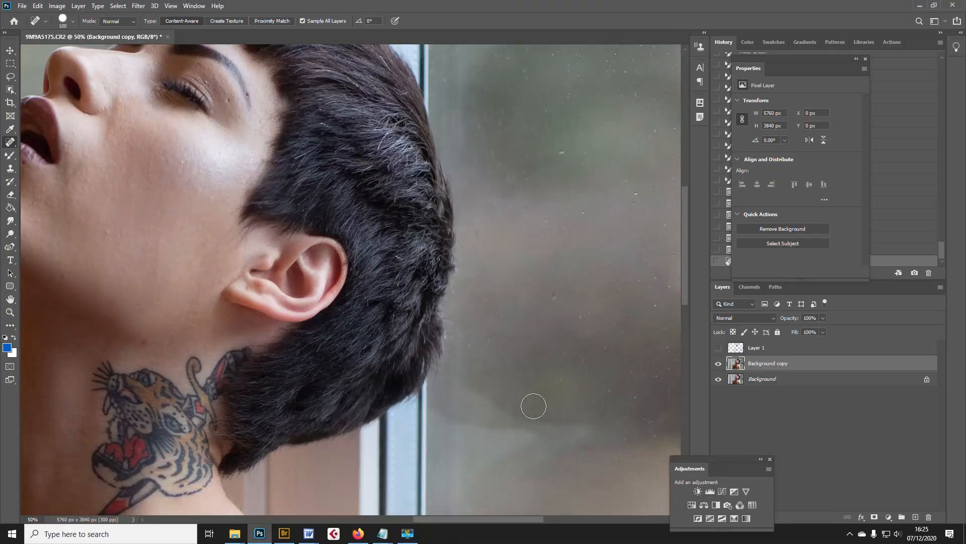
pyautogui.press('[')
pyautogui.press('[')
pyautogui.click(493, 155)
pyautogui.press(']')
pyautogui.click(478, 128)
pyautogui.click(500, 108)
pyautogui.press('[')
pyautogui.click(442, 82)
pyautogui.click(469, 97)
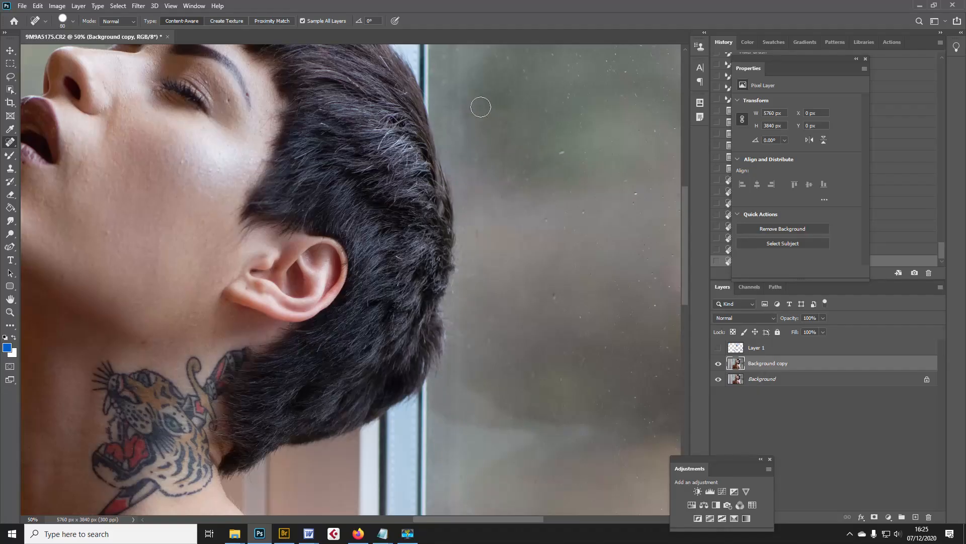
# Heal the specks on the glass beside the back of the head with the Spot Healing Brush at size 80.
pyautogui.click(476, 242)
pyautogui.scroll(-2, 473, 347)
pyautogui.click(485, 310)
pyautogui.click(477, 283)
pyautogui.click(461, 310)
pyautogui.click(490, 307)
pyautogui.click(490, 350)
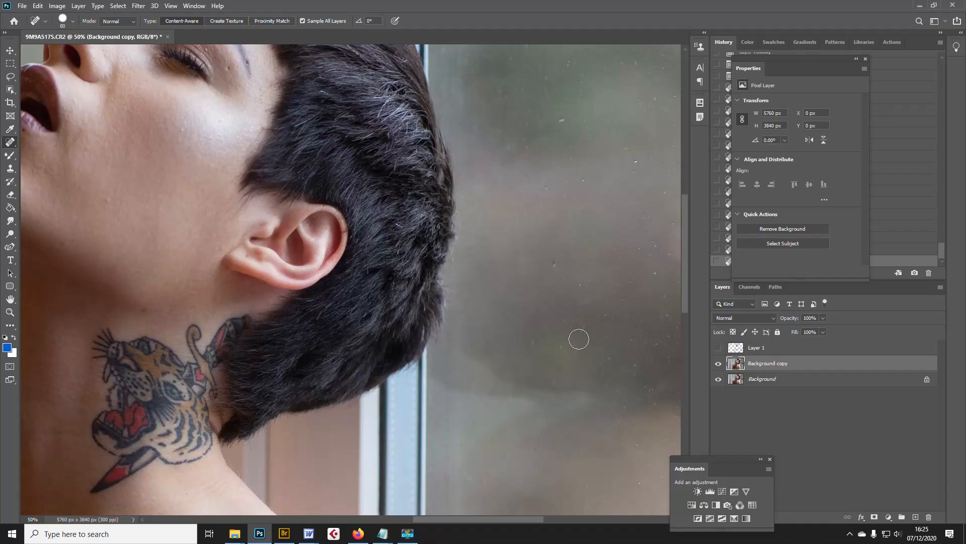
# Heal the scratches and white streak on the lower window glass beside the shoulder with the Spot Healing Brush at size 25.
pyautogui.scroll(-3, 544, 330)
pyautogui.scroll(-1, 593, 248)
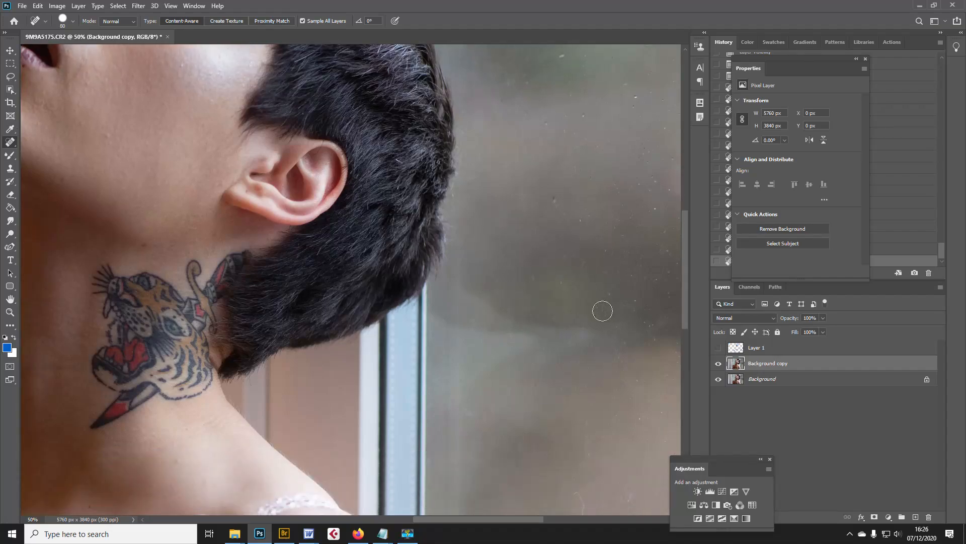
pyautogui.scroll(-4, 572, 321)
pyautogui.scroll(-4, 518, 321)
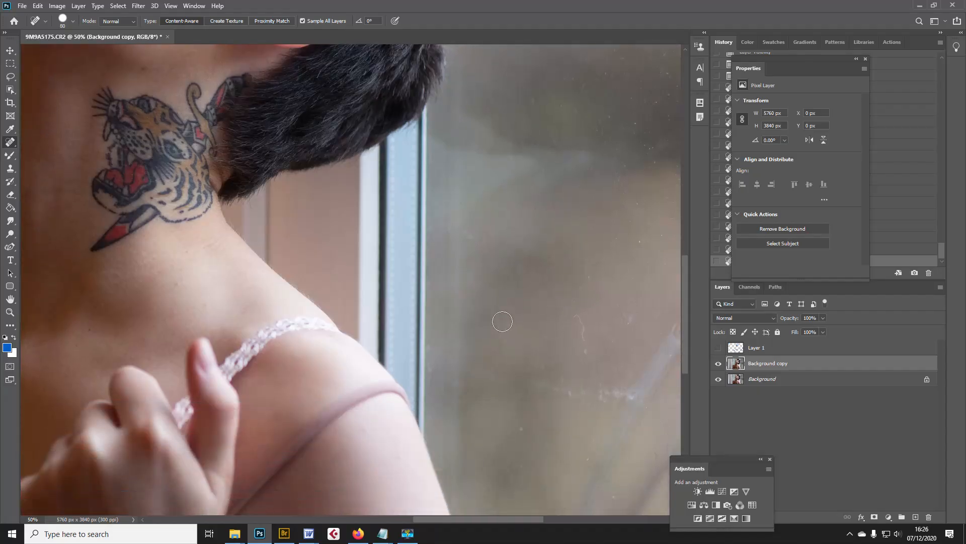
pyautogui.scroll(-4, 469, 343)
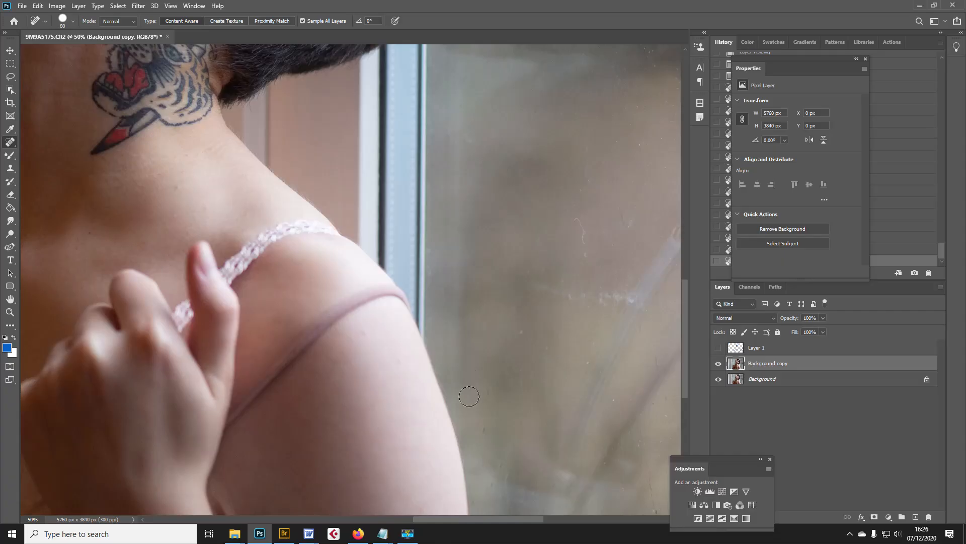
pyautogui.press('[')
pyautogui.press('[')
pyautogui.press('[')
pyautogui.press('[')
pyautogui.moveTo(574, 220)
pyautogui.mouseDown()
pyautogui.moveTo(587, 250)
pyautogui.moveTo(575, 266)
pyautogui.mouseUp()
pyautogui.click(628, 226)
pyautogui.moveTo(573, 273); pyautogui.dragTo(573, 268)
pyautogui.click(519, 334)
pyautogui.moveTo(529, 301)
pyautogui.mouseDown()
pyautogui.moveTo(558, 290)
pyautogui.moveTo(596, 307)
pyautogui.moveTo(602, 290)
pyautogui.moveTo(626, 298)
pyautogui.moveTo(625, 285)
pyautogui.mouseUp()
pyautogui.click(583, 289)
pyautogui.click(600, 287)
pyautogui.click(609, 292)
pyautogui.click(635, 301)
pyautogui.click(615, 295)
# Heal the remaining specks and marks on the glass beside the upper arm, down towards the photo's lower edge.
pyautogui.click(520, 371)
pyautogui.click(485, 430)
pyautogui.moveTo(530, 374); pyautogui.dragTo(518, 375)
pyautogui.click(518, 379)
pyautogui.click(504, 373)
pyautogui.click(464, 303)
pyautogui.scroll(-5, 612, 401)
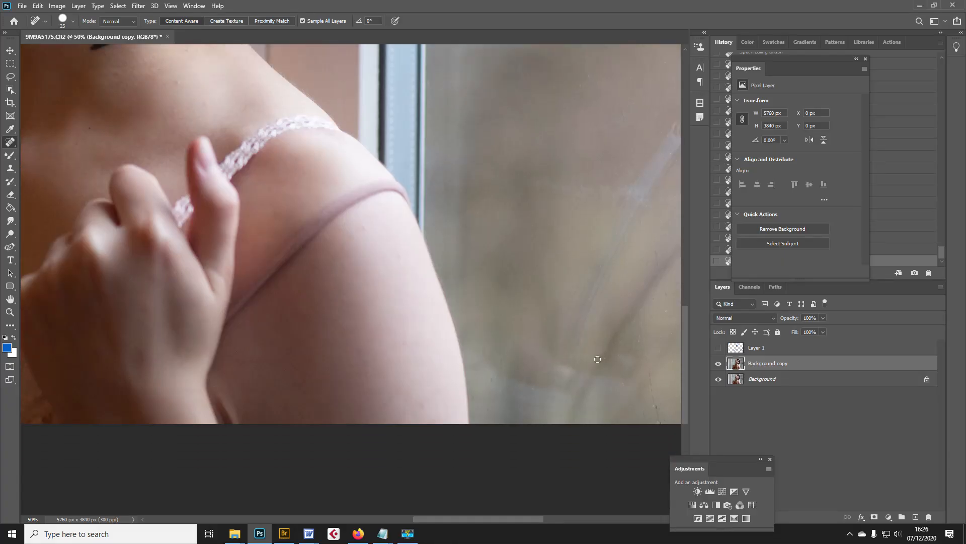
pyautogui.click(623, 359)
pyautogui.moveTo(612, 358); pyautogui.dragTo(627, 343)
pyautogui.moveTo(546, 180); pyautogui.dragTo(557, 181)
# Merge Background copy down into the Background and duplicate the Background again.
pyautogui.hotkey('ctrl', '-')
pyautogui.hotkey('ctrl', '-')
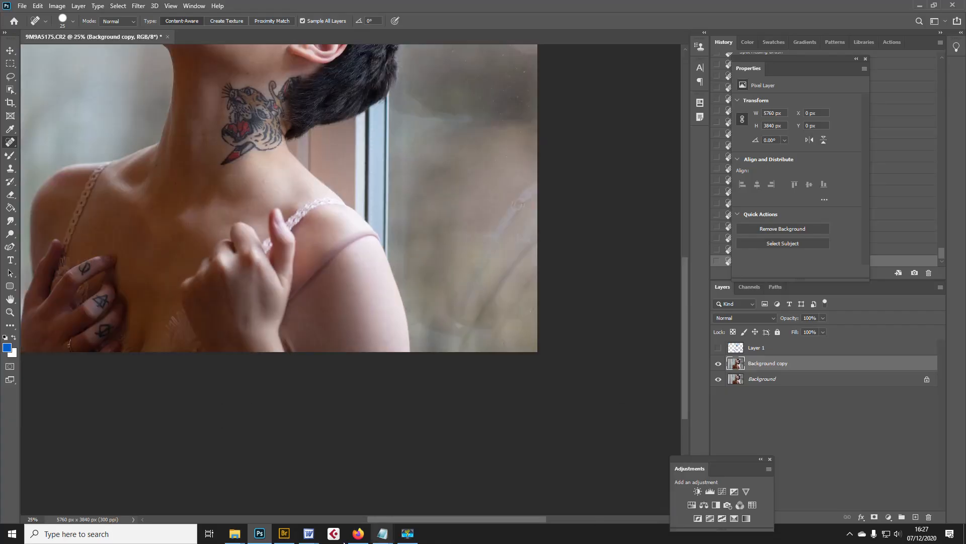
pyautogui.moveTo(684, 401); pyautogui.dragTo(696, 359)
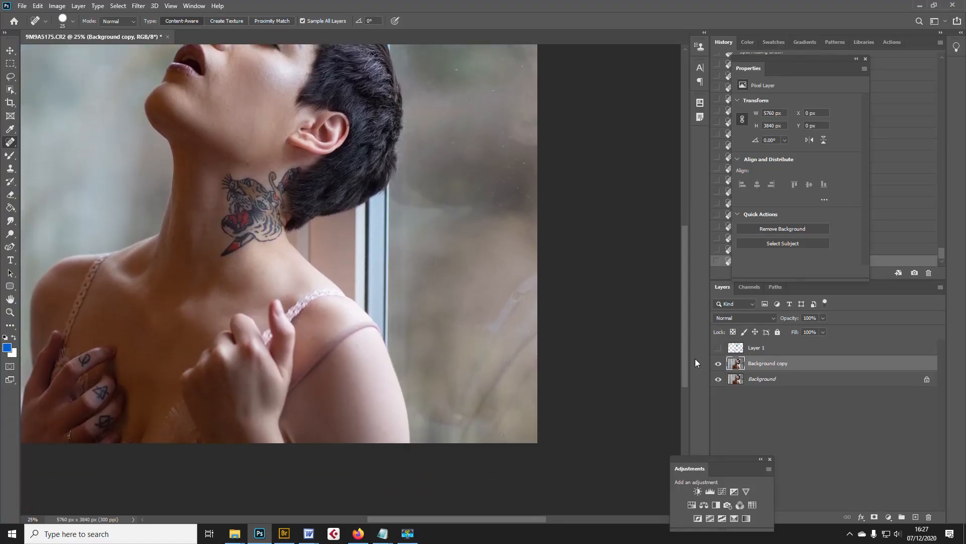
pyautogui.press('Delete')
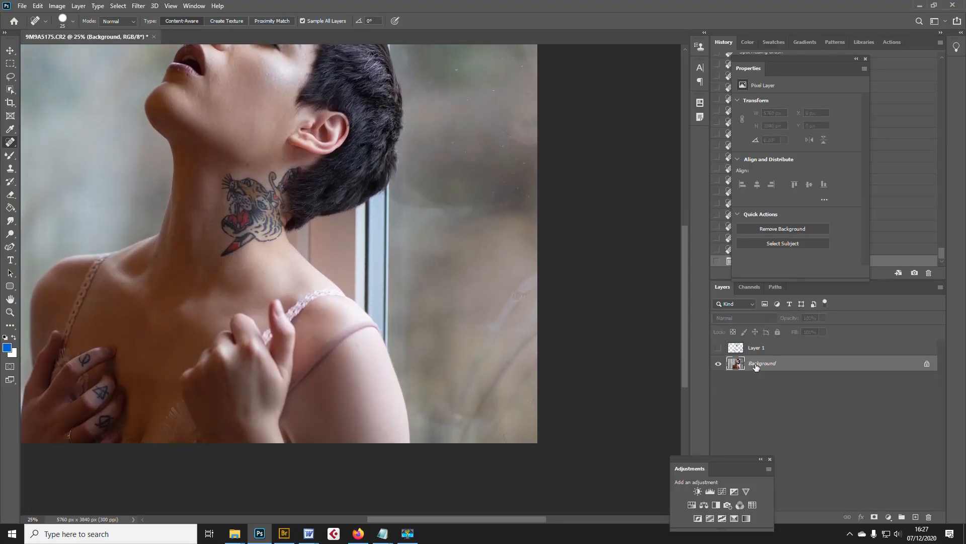
pyautogui.hotkey('ctrl', 'j')
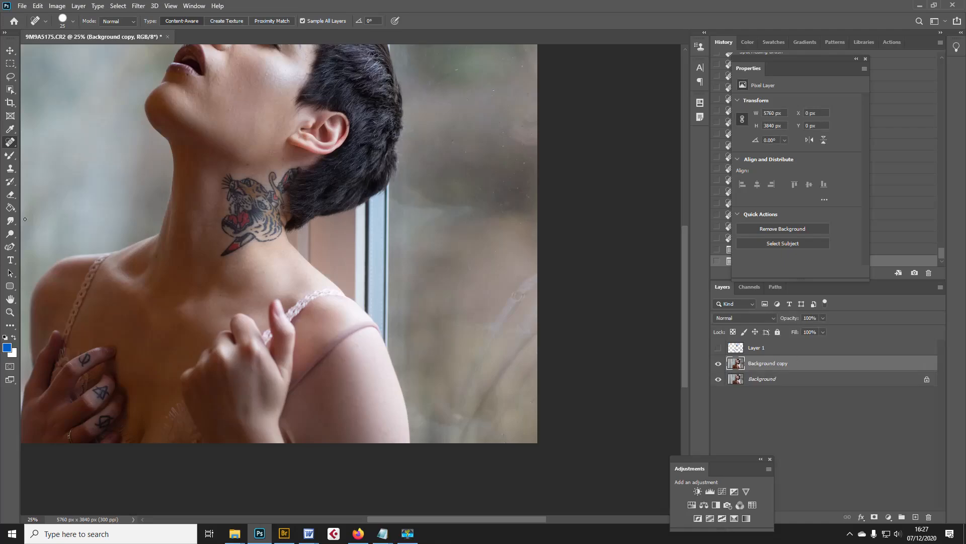
# Smooth the window glass beside the neck and shoulder with the Mixer Brush at size 400 and 15% flow.
pyautogui.rightClick(10, 156)
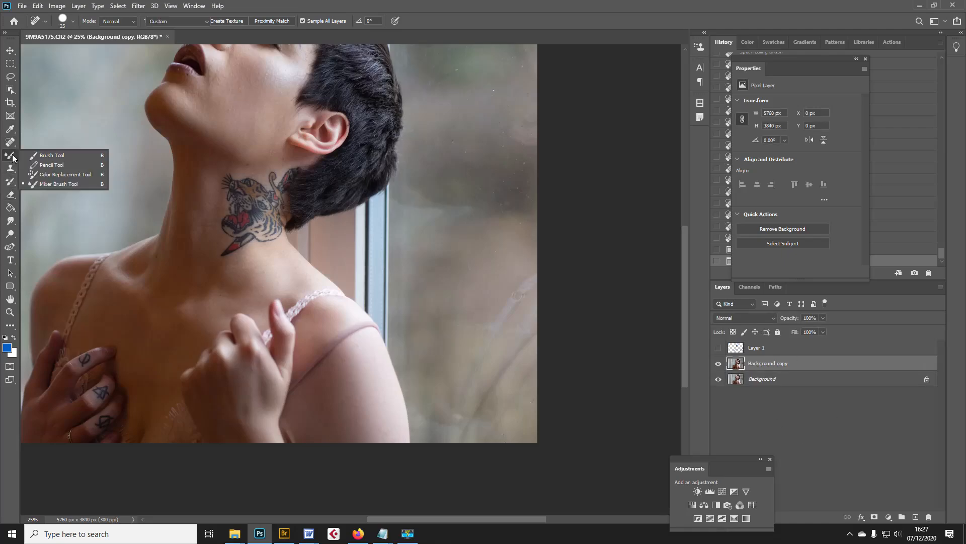
pyautogui.click(53, 185)
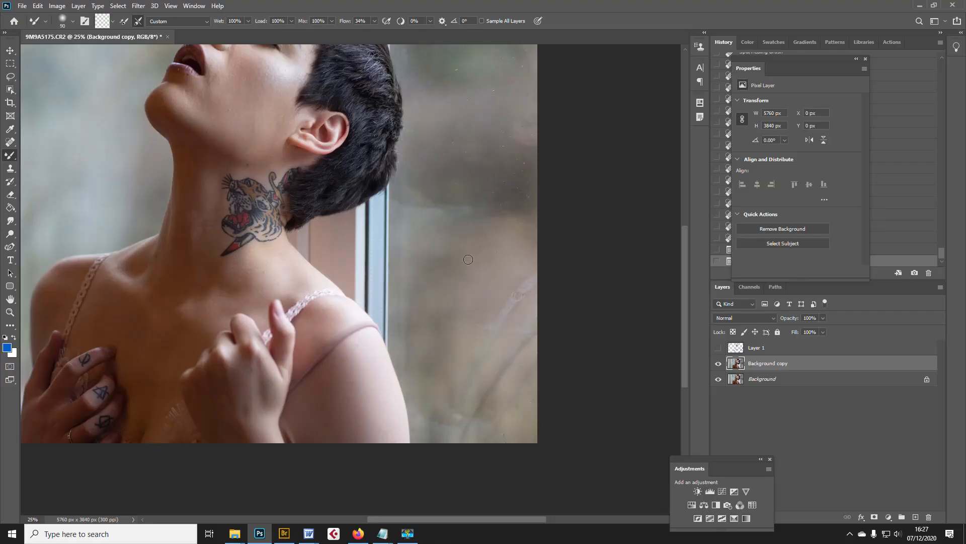
pyautogui.press(']')
pyautogui.press(']')
pyautogui.press(']')
pyautogui.press(']')
pyautogui.press(']')
pyautogui.press(']')
pyautogui.press(']')
pyautogui.click(480, 206)
pyautogui.moveTo(499, 241)
pyautogui.mouseDown()
pyautogui.moveTo(485, 313)
pyautogui.moveTo(449, 308)
pyautogui.mouseUp()
pyautogui.moveTo(462, 262)
pyautogui.mouseDown()
pyautogui.moveTo(432, 311)
pyautogui.moveTo(445, 319)
pyautogui.moveTo(444, 357)
pyautogui.moveTo(474, 327)
pyautogui.moveTo(474, 367)
pyautogui.moveTo(494, 353)
pyautogui.moveTo(530, 279)
pyautogui.moveTo(495, 325)
pyautogui.moveTo(458, 411)
pyautogui.moveTo(524, 404)
pyautogui.moveTo(440, 362)
pyautogui.moveTo(415, 225)
pyautogui.moveTo(417, 256)
pyautogui.mouseUp()
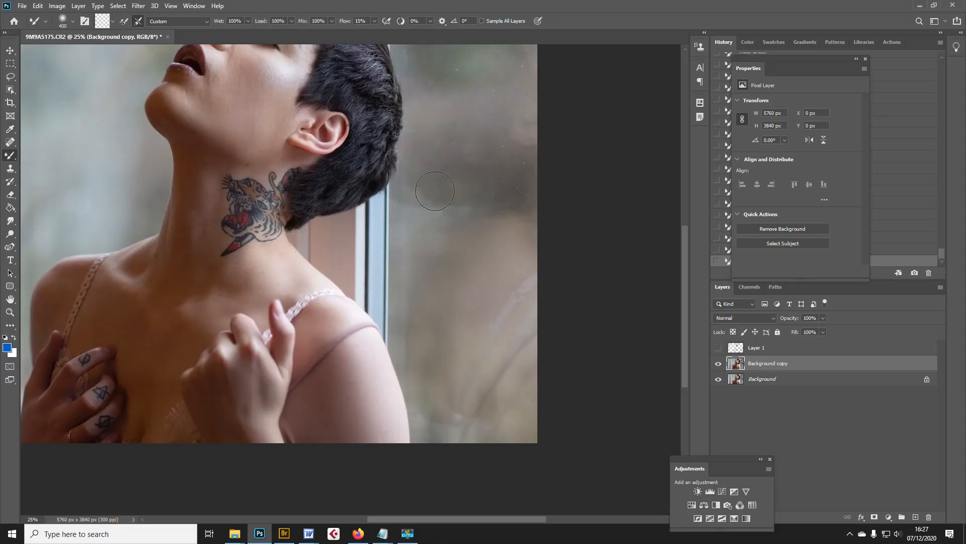
# Compare the glass before and after smoothing by hiding and showing Background copy several times.
pyautogui.scroll(3, 421, 307)
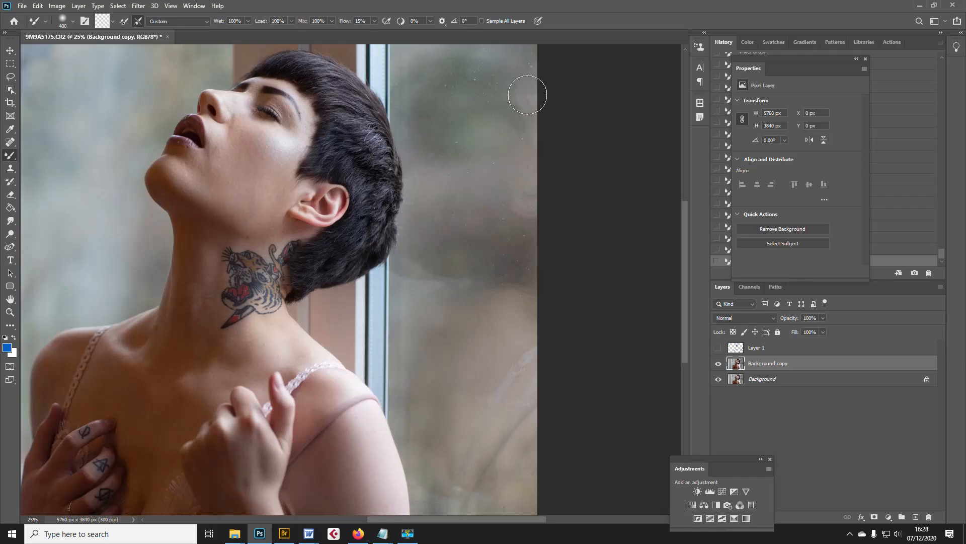
pyautogui.scroll(2, 492, 216)
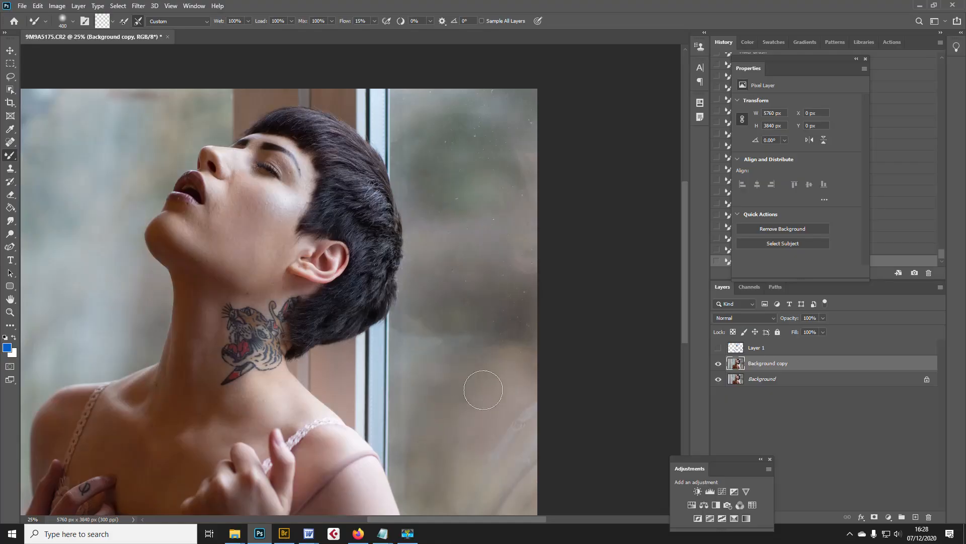
pyautogui.click(717, 363)
pyautogui.click(718, 363)
pyautogui.click(717, 363)
pyautogui.click(718, 363)
pyautogui.click(717, 363)
pyautogui.click(718, 363)
# Blend more of the window glass with the Mixer Brush, from beside the arm up to behind the head.
pyautogui.scroll(-3, 476, 318)
pyautogui.scroll(-3, 475, 318)
pyautogui.moveTo(460, 337)
pyautogui.mouseDown()
pyautogui.moveTo(438, 393)
pyautogui.moveTo(438, 467)
pyautogui.mouseUp()
pyautogui.moveTo(437, 467)
pyautogui.mouseDown()
pyautogui.moveTo(462, 468)
pyautogui.moveTo(477, 410)
pyautogui.moveTo(498, 401)
pyautogui.moveTo(510, 372)
pyautogui.moveTo(488, 355)
pyautogui.moveTo(466, 383)
pyautogui.moveTo(515, 335)
pyautogui.moveTo(485, 372)
pyautogui.moveTo(518, 273)
pyautogui.moveTo(511, 199)
pyautogui.moveTo(509, 230)
pyautogui.moveTo(467, 252)
pyautogui.mouseUp()
pyautogui.scroll(3, 473, 399)
pyautogui.moveTo(471, 159)
pyautogui.mouseDown()
pyautogui.moveTo(419, 94)
pyautogui.moveTo(434, 175)
pyautogui.moveTo(502, 167)
pyautogui.moveTo(517, 97)
pyautogui.moveTo(500, 87)
pyautogui.moveTo(518, 206)
pyautogui.mouseUp()
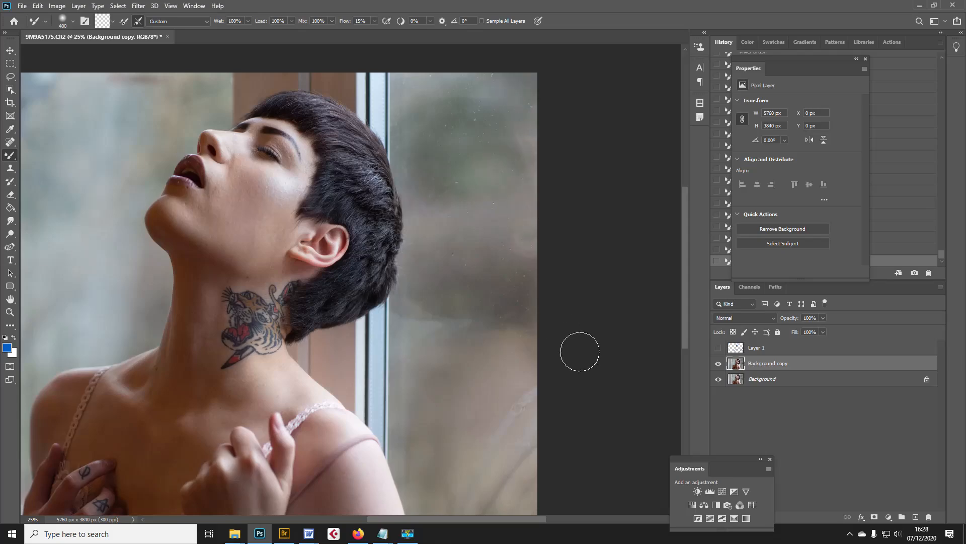
# Smooth the window glass behind the head with short Mixer Brush strokes at size 400.
pyautogui.hotkey('ctrl', '-')
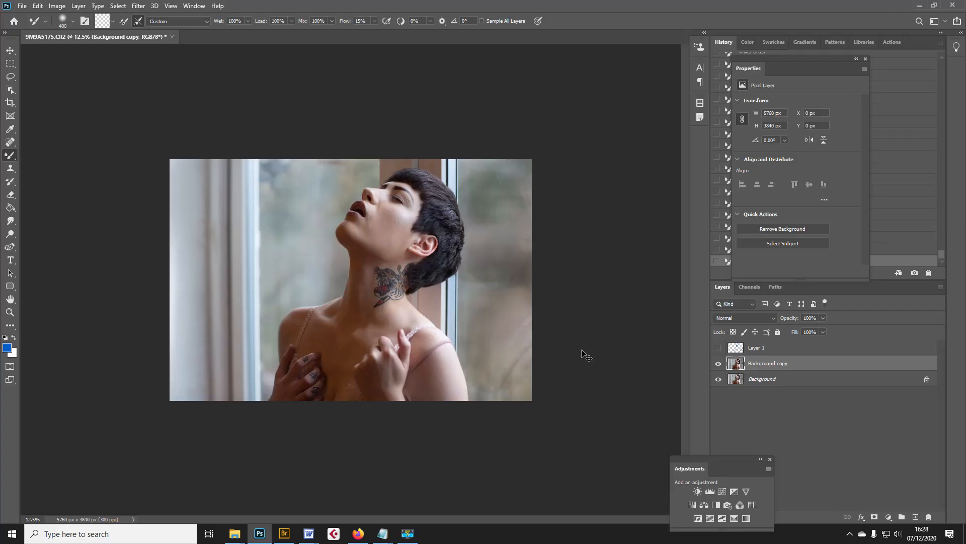
pyautogui.hotkey('ctrl', '+')
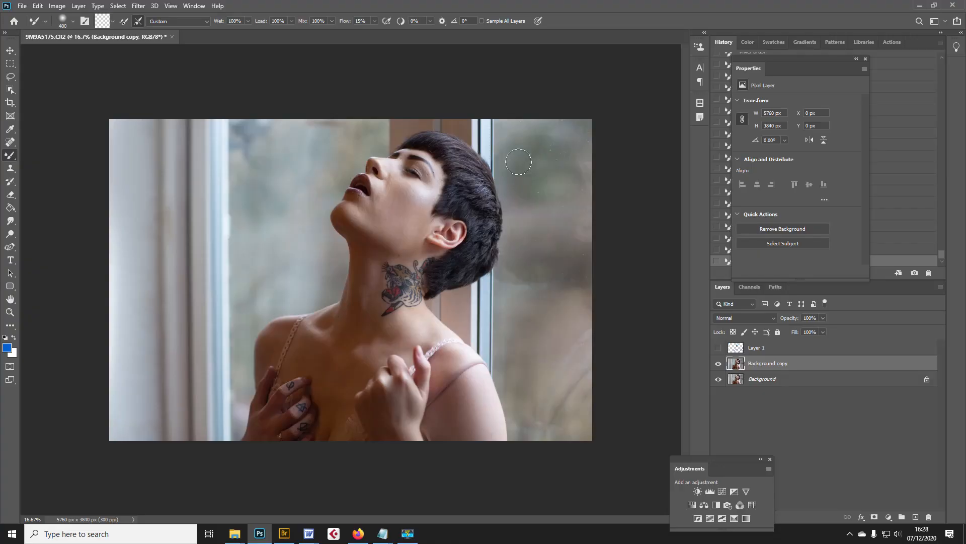
pyautogui.moveTo(545, 160); pyautogui.dragTo(527, 164)
pyautogui.moveTo(538, 211); pyautogui.dragTo(538, 200)
# Compare the glass with Background copy hidden and shown, and check the photo against the blue markings on Layer 1.
pyautogui.click(719, 363)
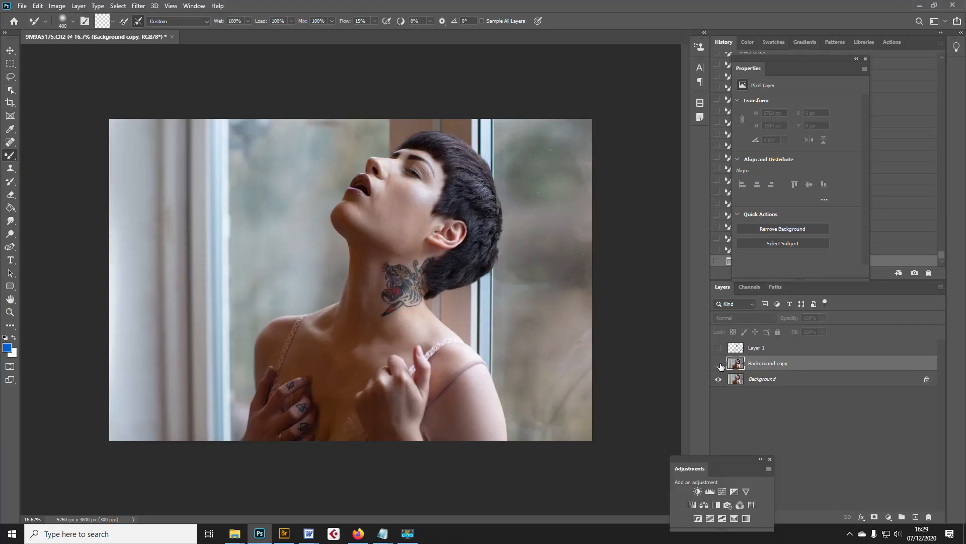
pyautogui.hotkey('ctrl', '+')
pyautogui.click(720, 364)
pyautogui.click(719, 363)
pyautogui.click(719, 364)
pyautogui.click(720, 364)
pyautogui.hotkey('ctrl', '-')
pyautogui.hotkey('ctrl', '-')
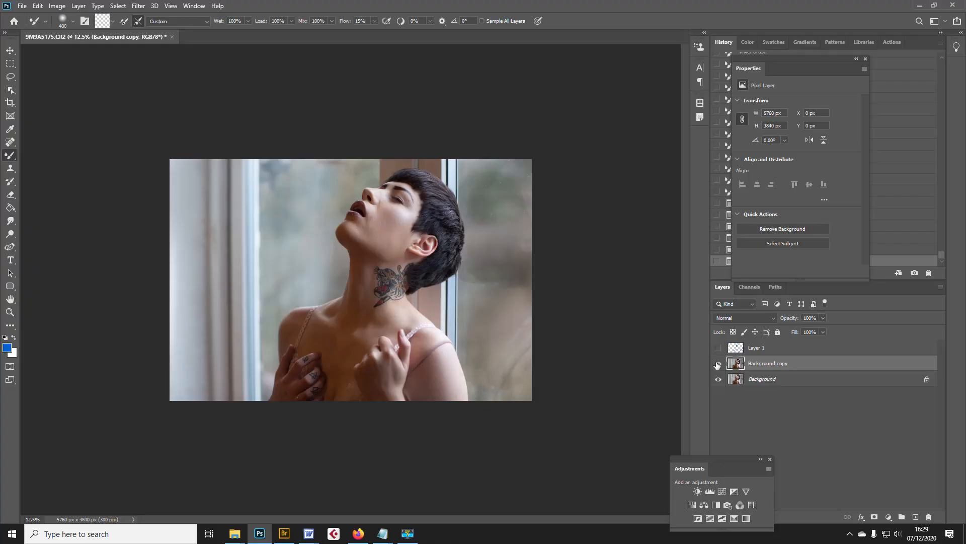
pyautogui.click(717, 348)
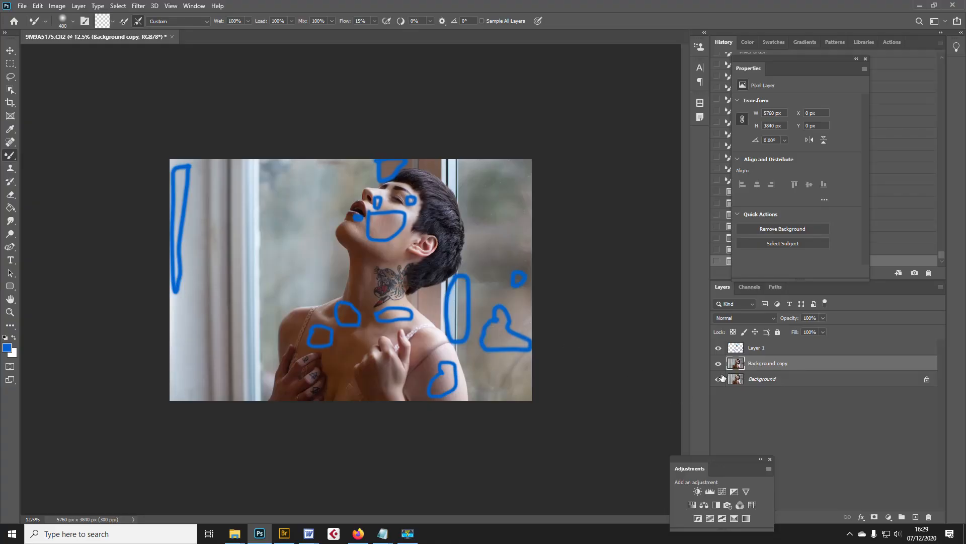
pyautogui.click(718, 347)
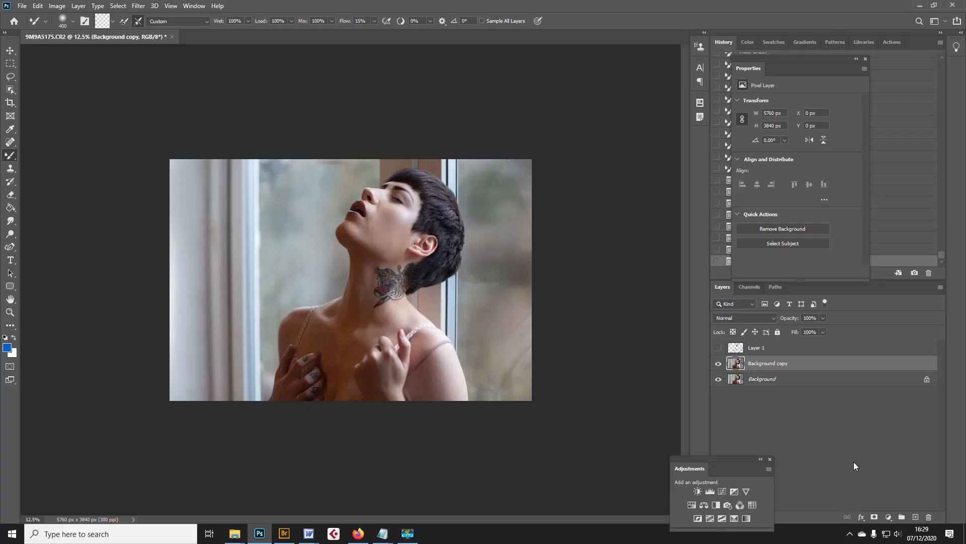
# Remove the blemishes below the lower lip, beside the outer eye and beside the nostril with the Spot Healing Brush at size 25.
pyautogui.hotkey('ctrl', '+')
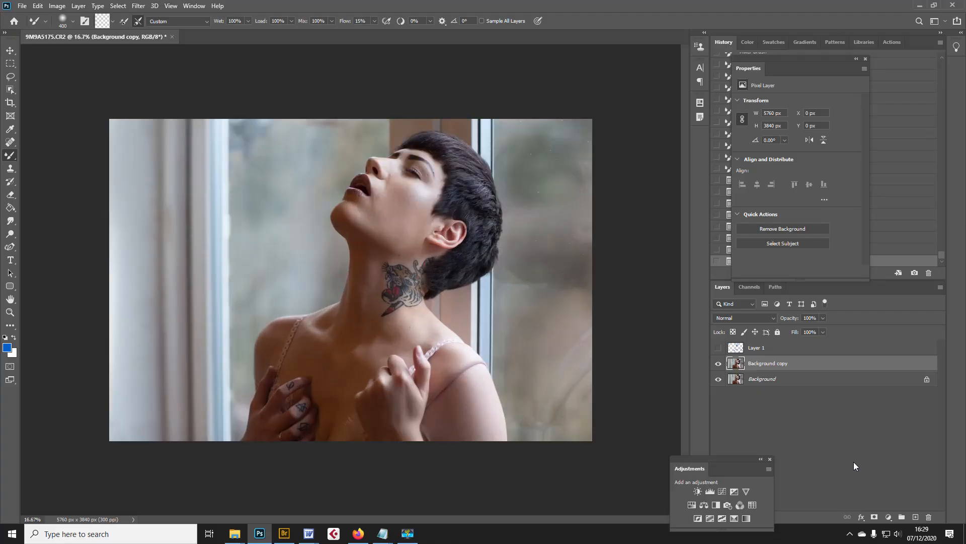
pyautogui.hotkey('ctrl', '+')
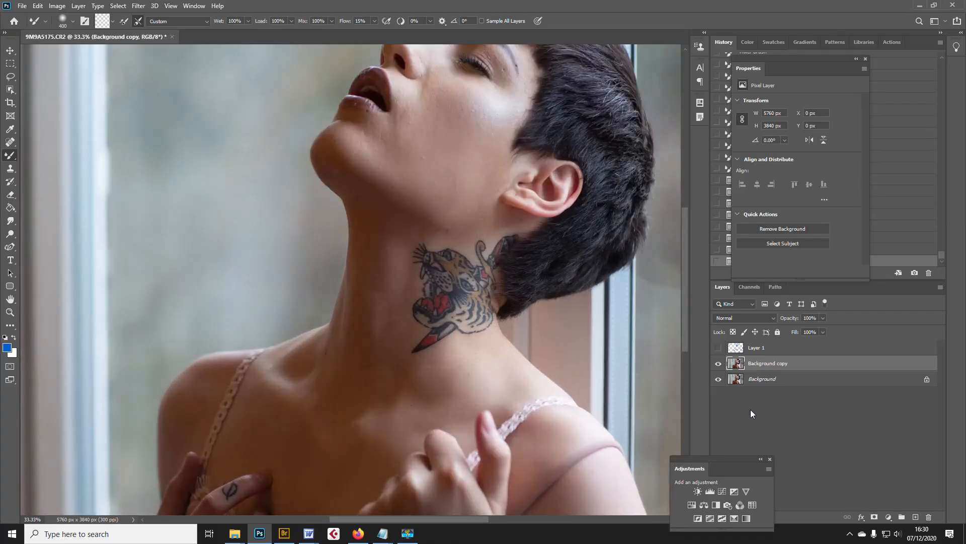
pyautogui.moveTo(451, 258); pyautogui.dragTo(427, 398)
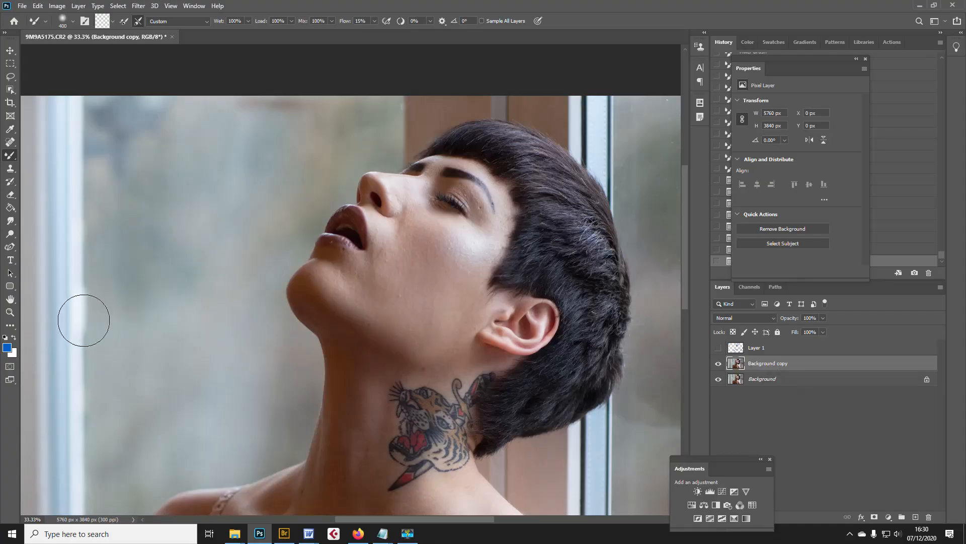
pyautogui.rightClick(11, 144)
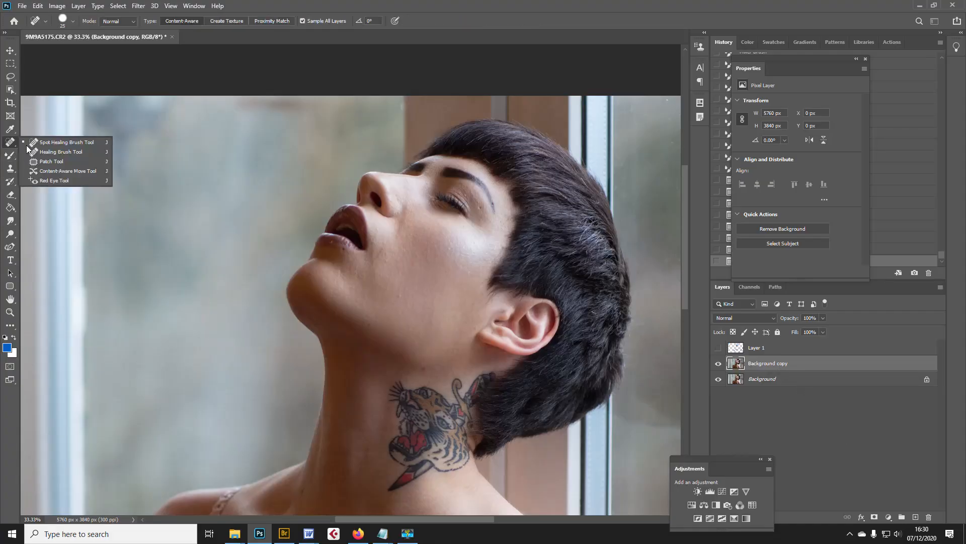
pyautogui.click(48, 143)
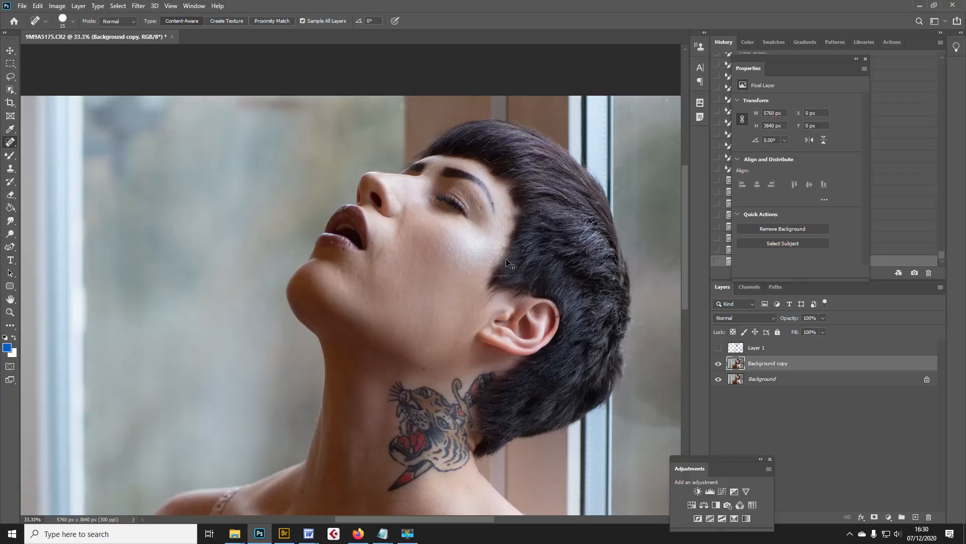
pyautogui.hotkey('ctrl', '+')
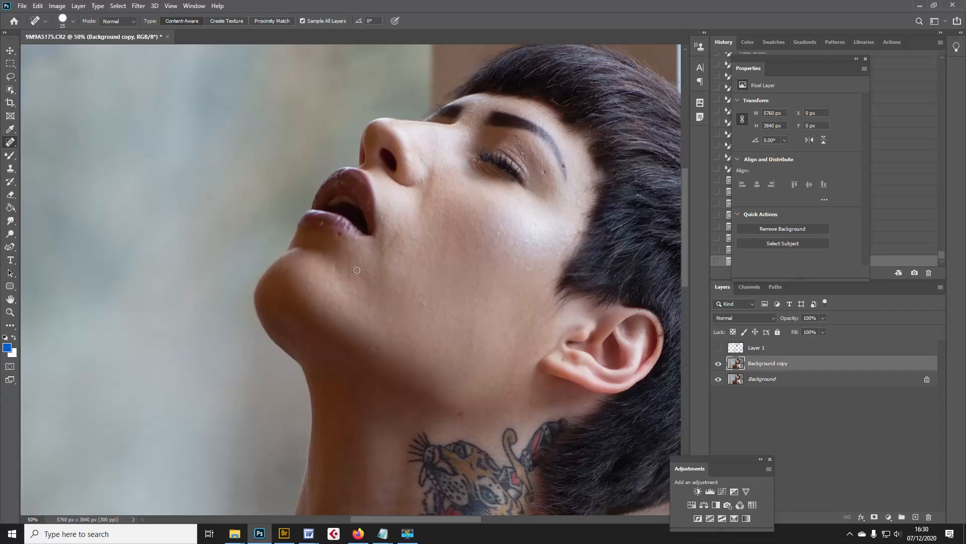
pyautogui.click(340, 234)
pyautogui.click(544, 172)
pyautogui.click(562, 166)
pyautogui.click(420, 152)
pyautogui.click(420, 157)
pyautogui.click(408, 165)
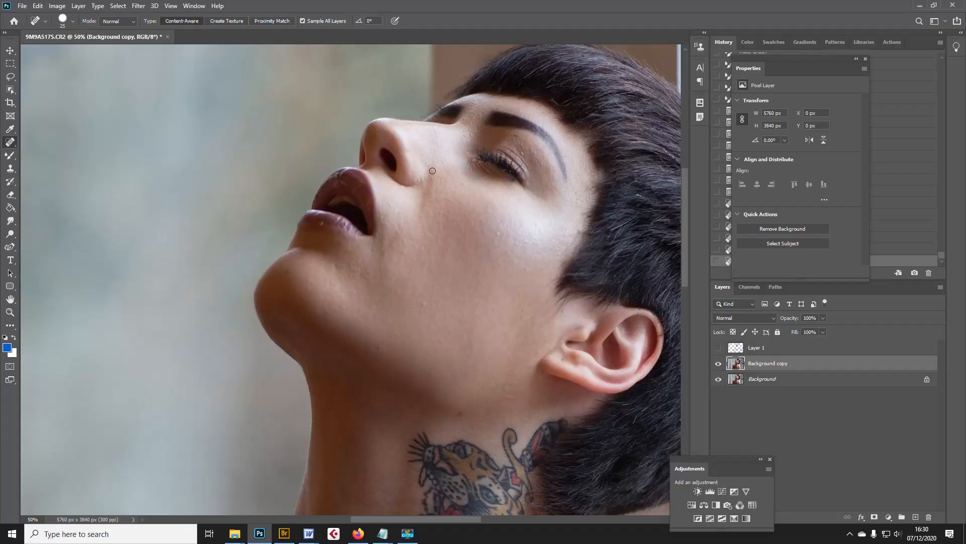
# Heal the small spots on the middle of the cheek and between the nose and the lower eyelashes.
pyautogui.click(424, 303)
pyautogui.click(432, 305)
pyautogui.click(498, 234)
pyautogui.click(450, 192)
pyautogui.click(443, 178)
pyautogui.click(446, 183)
pyautogui.click(461, 183)
pyautogui.click(438, 179)
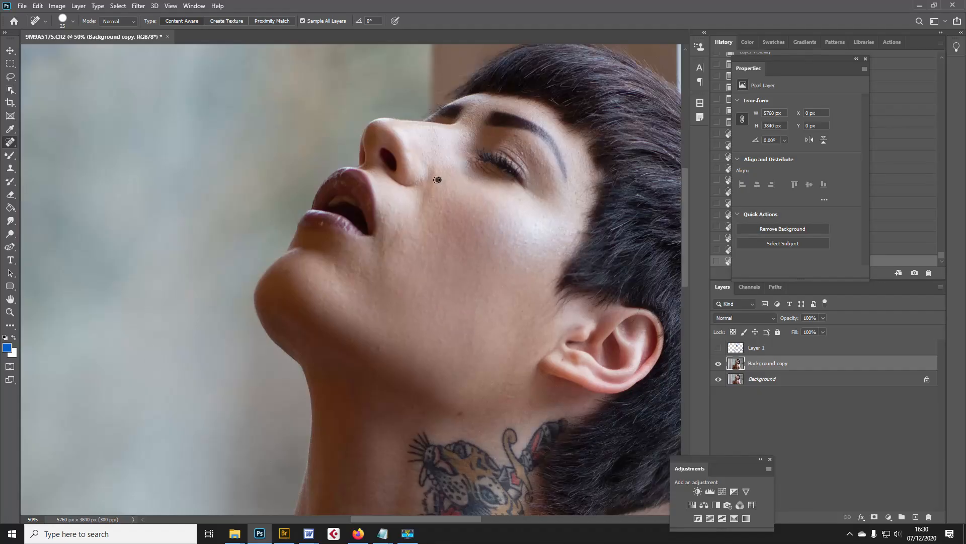
pyautogui.click(441, 211)
pyautogui.click(450, 214)
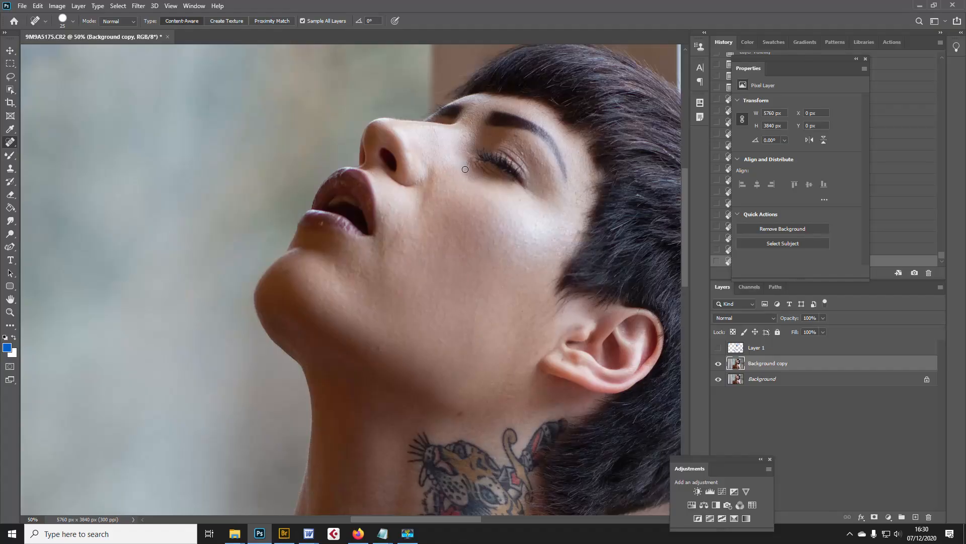
# Heal the spots on the upper eyelid, the temple and the bright highlight on the cheekbone.
pyautogui.click(523, 153)
pyautogui.click(543, 164)
pyautogui.click(577, 192)
pyautogui.click(533, 226)
pyautogui.click(547, 216)
pyautogui.click(521, 200)
pyautogui.click(526, 242)
pyautogui.click(537, 239)
pyautogui.click(558, 255)
pyautogui.click(538, 224)
pyautogui.click(513, 244)
pyautogui.click(514, 237)
pyautogui.click(500, 227)
# Remove the mark under the jaw above the tattoo and heal the spots by the mouth corner and across the chin.
pyautogui.moveTo(460, 414); pyautogui.dragTo(470, 415)
pyautogui.click(471, 248)
pyautogui.click(383, 222)
pyautogui.click(335, 266)
pyautogui.click(346, 277)
pyautogui.click(329, 284)
pyautogui.click(300, 283)
pyautogui.click(286, 269)
pyautogui.click(303, 270)
pyautogui.click(322, 281)
pyautogui.click(335, 292)
pyautogui.click(340, 270)
pyautogui.click(357, 292)
pyautogui.click(344, 306)
pyautogui.click(348, 275)
pyautogui.click(361, 277)
# Heal the uneven skin spots on the cheek between the mouth corner and the middle of the face.
pyautogui.click(405, 241)
pyautogui.click(404, 249)
pyautogui.click(398, 235)
pyautogui.click(387, 245)
pyautogui.click(389, 251)
pyautogui.click(390, 238)
pyautogui.click(398, 227)
pyautogui.click(412, 233)
pyautogui.click(407, 227)
pyautogui.click(398, 231)
pyautogui.click(434, 236)
pyautogui.click(429, 228)
pyautogui.click(415, 237)
pyautogui.click(423, 248)
pyautogui.click(403, 253)
pyautogui.click(448, 249)
# Clean up the remaining spots on the cheekbone highlight, along the temple hairline and on the chin with the Spot Healing Brush.
pyautogui.click(501, 223)
pyautogui.click(515, 224)
pyautogui.click(524, 224)
pyautogui.click(520, 232)
pyautogui.click(513, 237)
pyautogui.click(507, 233)
pyautogui.click(516, 244)
pyautogui.click(522, 245)
pyautogui.click(524, 244)
pyautogui.click(532, 244)
pyautogui.click(553, 236)
pyautogui.click(567, 233)
pyautogui.click(570, 235)
pyautogui.click(564, 239)
pyautogui.moveTo(580, 199); pyautogui.dragTo(595, 181)
pyautogui.click(575, 238)
pyautogui.moveTo(551, 293); pyautogui.dragTo(559, 278)
pyautogui.click(336, 279)
pyautogui.click(354, 295)
# Compare the face before and after healing by hiding and showing Background copy twice.
pyautogui.click(717, 364)
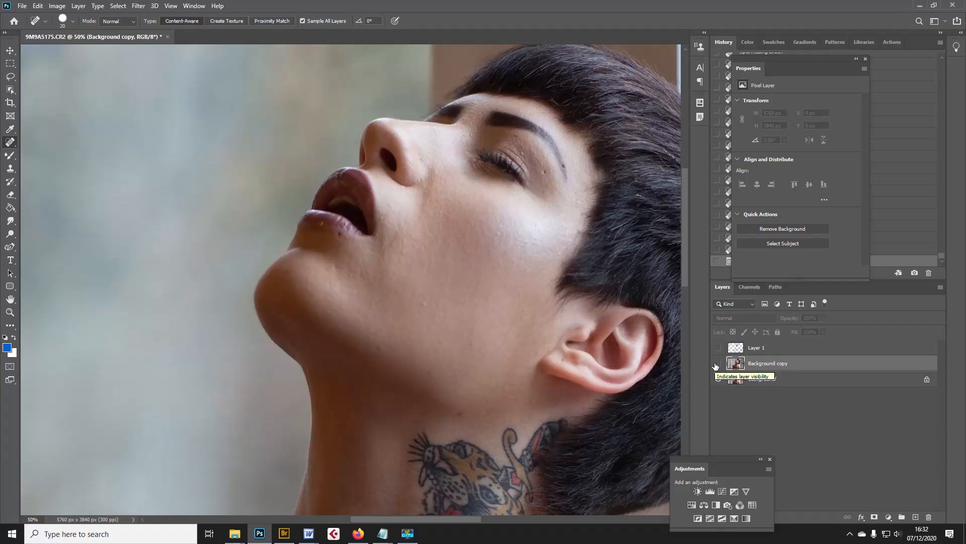
pyautogui.click(715, 367)
pyautogui.click(715, 366)
pyautogui.click(715, 367)
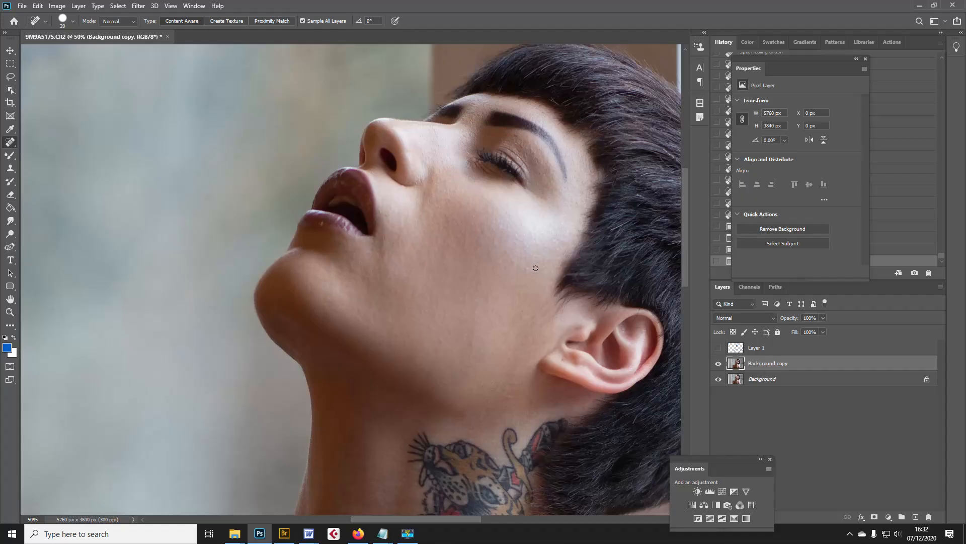
# Heal a few more spots on and just below the cheekbone highlight.
pyautogui.click(537, 248)
pyautogui.click(551, 242)
pyautogui.click(524, 262)
pyautogui.click(516, 257)
pyautogui.click(527, 271)
# Check the whole photo against the blue markings by showing and hiding Layer 1 twice.
pyautogui.hotkey('ctrl', '-')
pyautogui.hotkey('ctrl', '-')
pyautogui.hotkey('ctrl', '-')
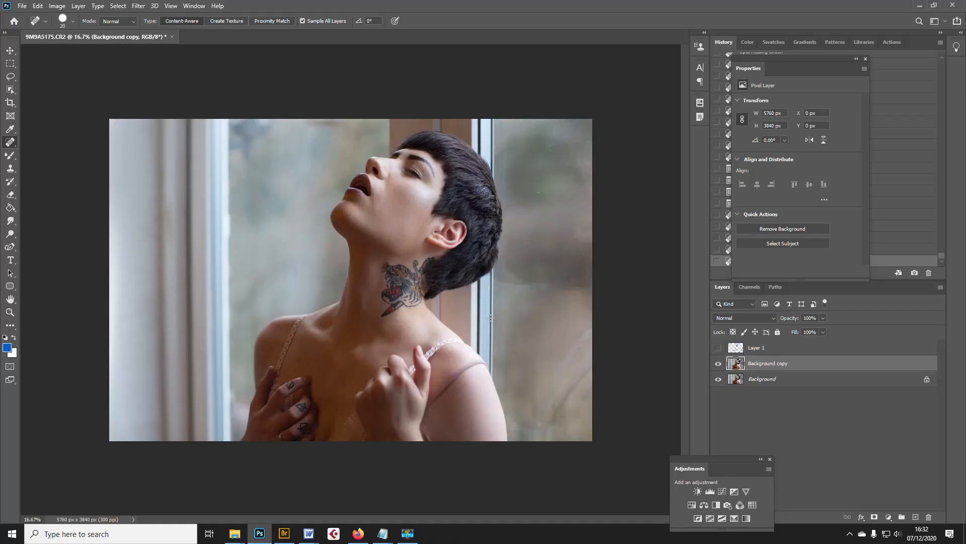
pyautogui.click(719, 348)
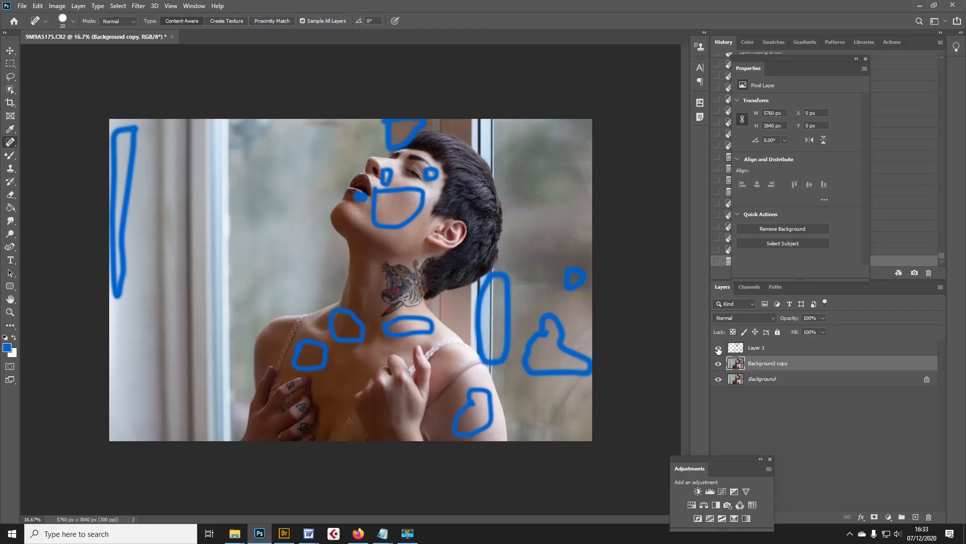
pyautogui.click(718, 348)
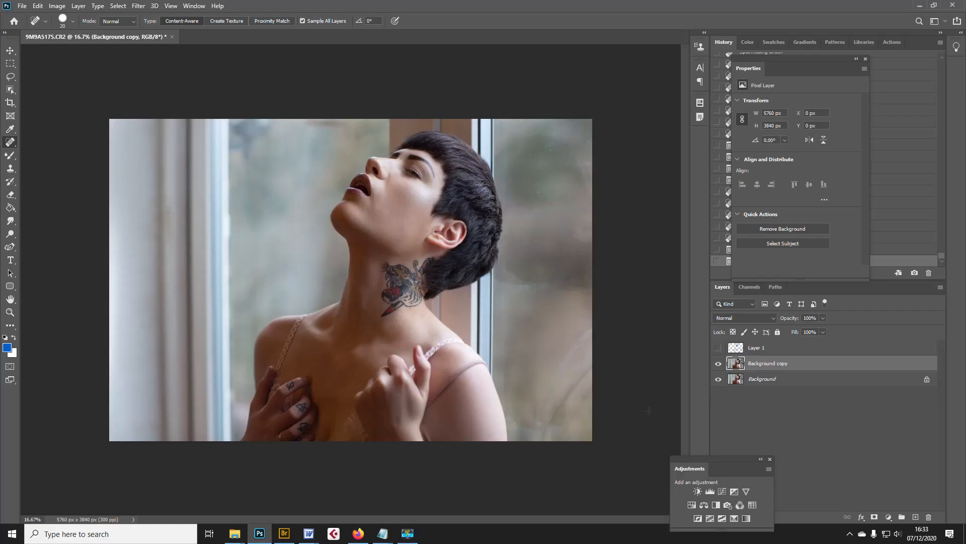
pyautogui.click(719, 348)
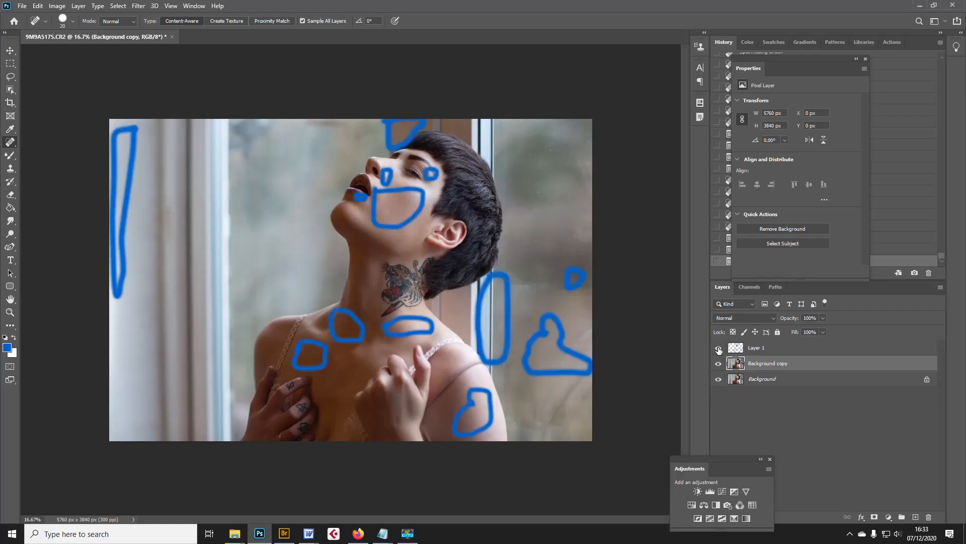
pyautogui.click(718, 348)
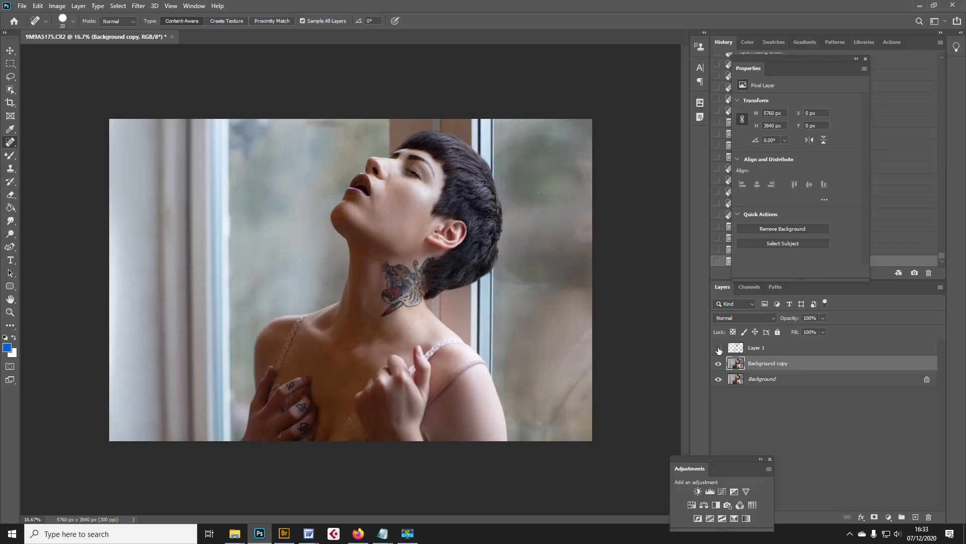